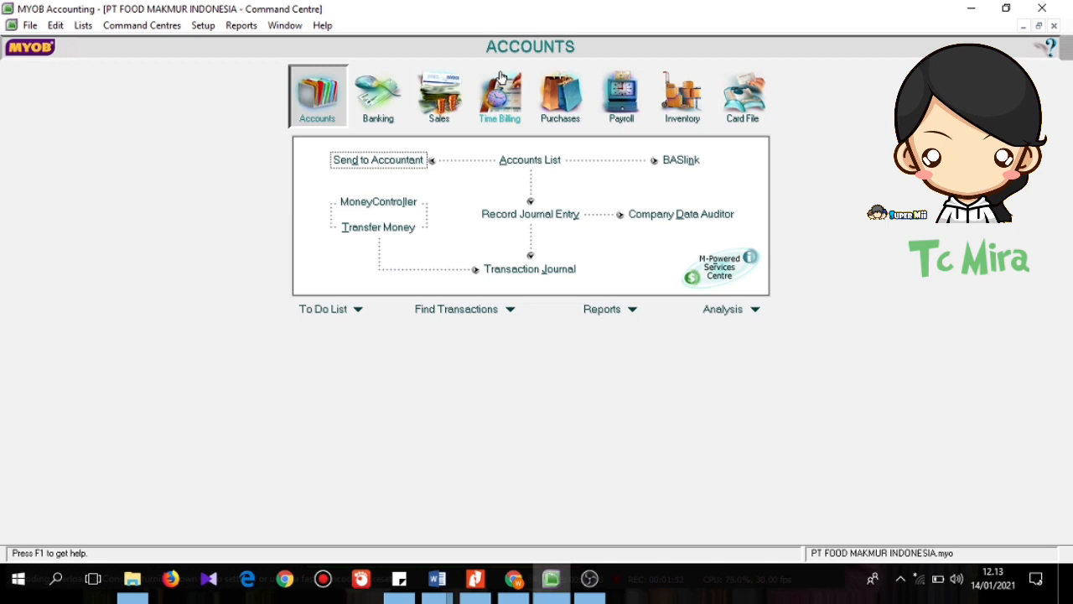
# - Review the linked accounts for Accounts & Banking, including historical balancing, electronic payments and undeposited funds
pyautogui.click(203, 26)
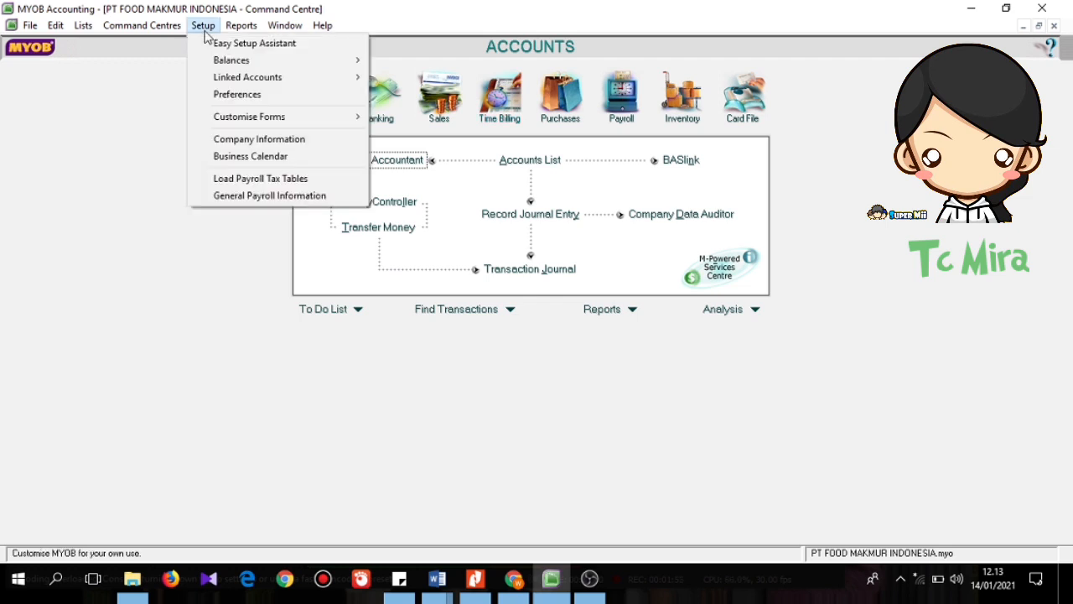
pyautogui.moveTo(335, 78)
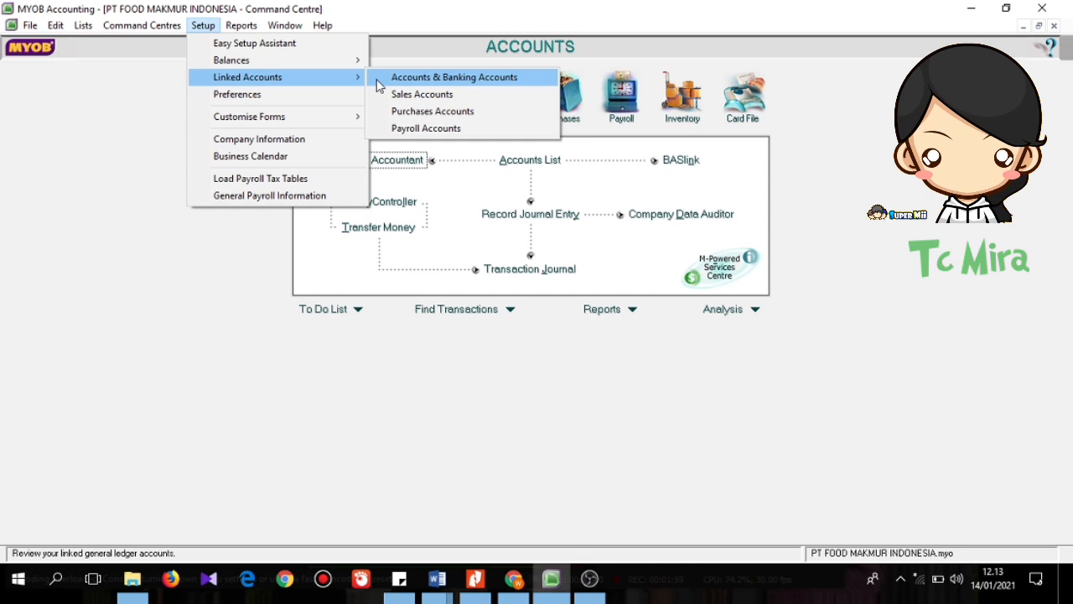
pyautogui.click(381, 79)
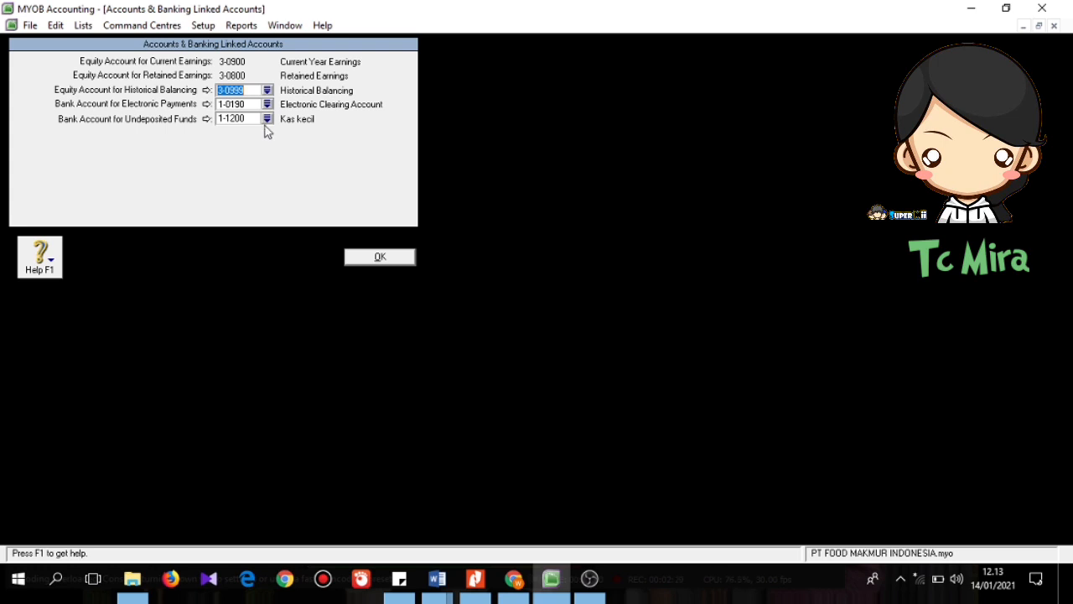
pyautogui.click(380, 258)
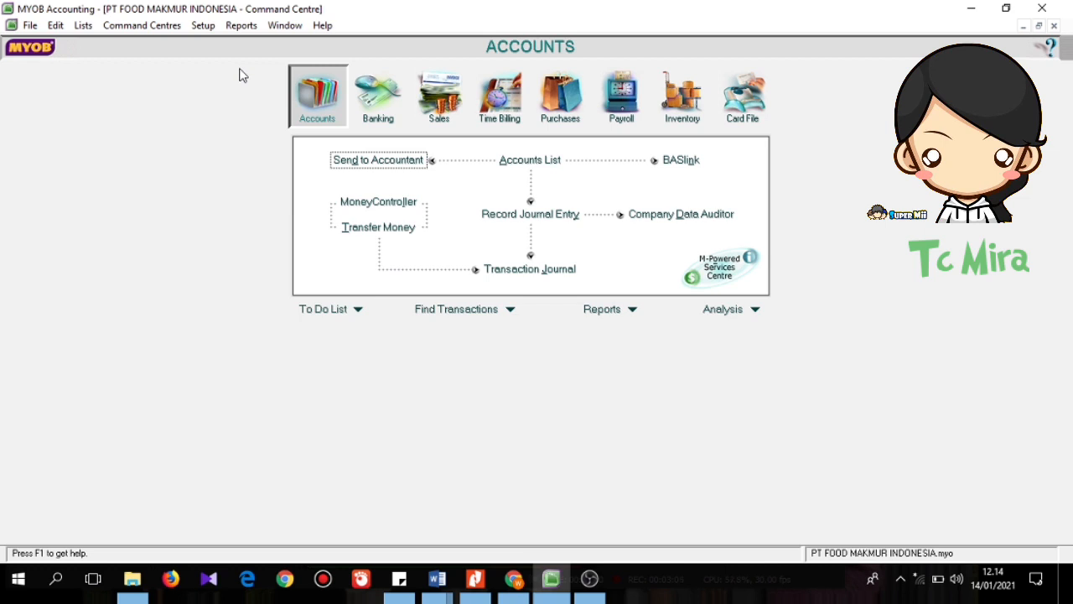
# - In the Sales linked accounts, enable charging freight on sales and link its income account to 8-1200 Pungutan transport penjualan
pyautogui.click(204, 26)
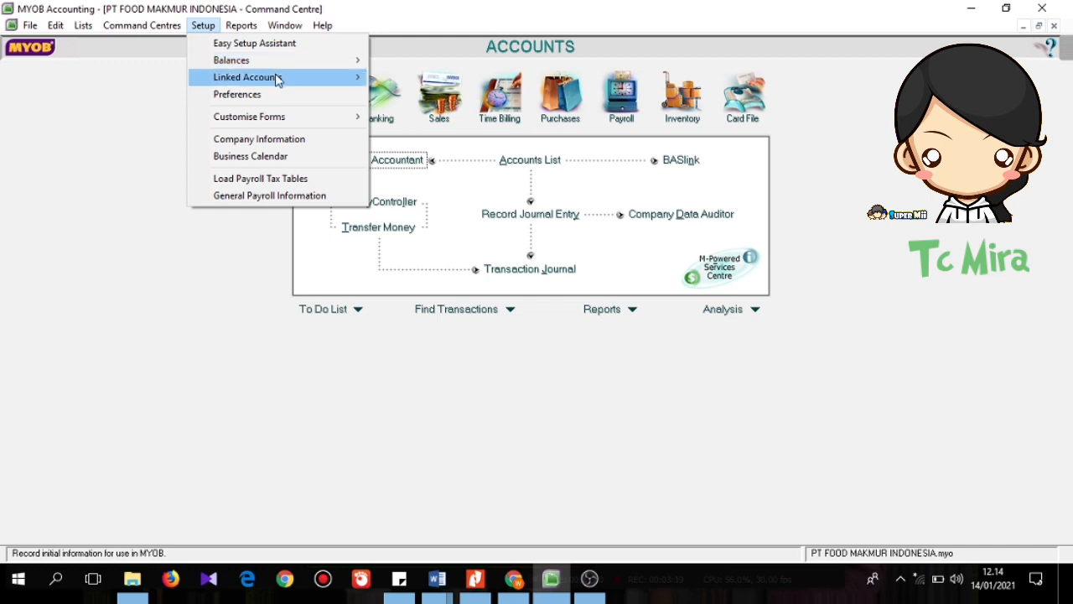
pyautogui.moveTo(280, 78)
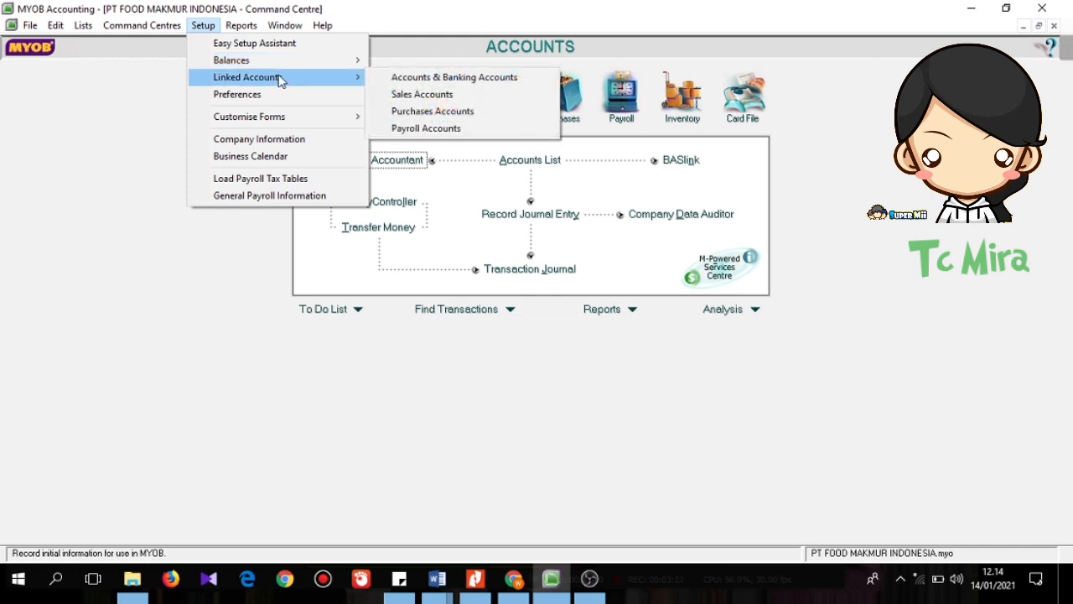
pyautogui.click(416, 94)
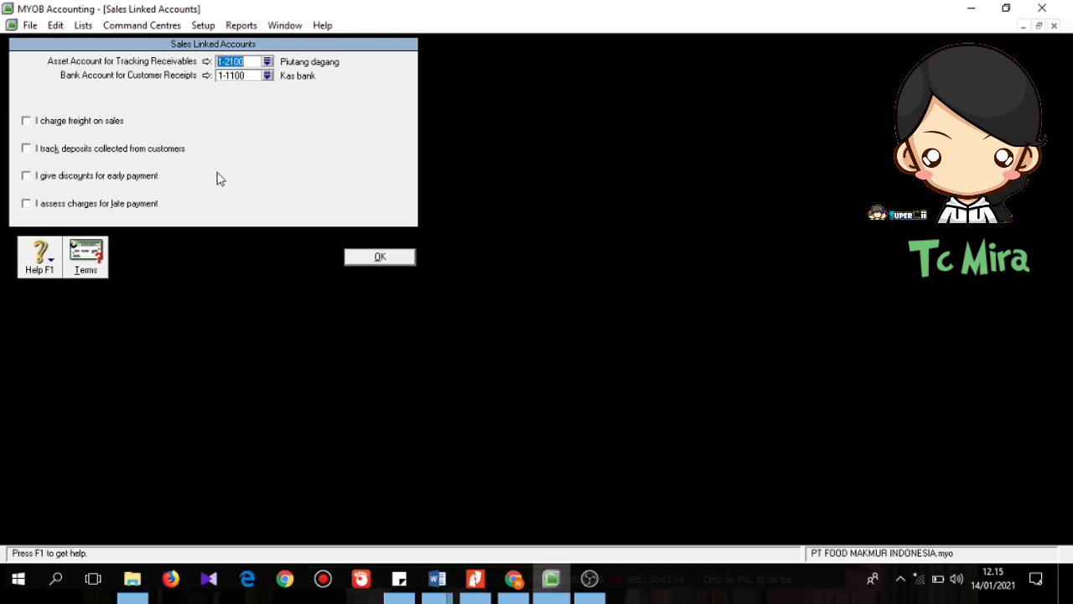
pyautogui.click(38, 123)
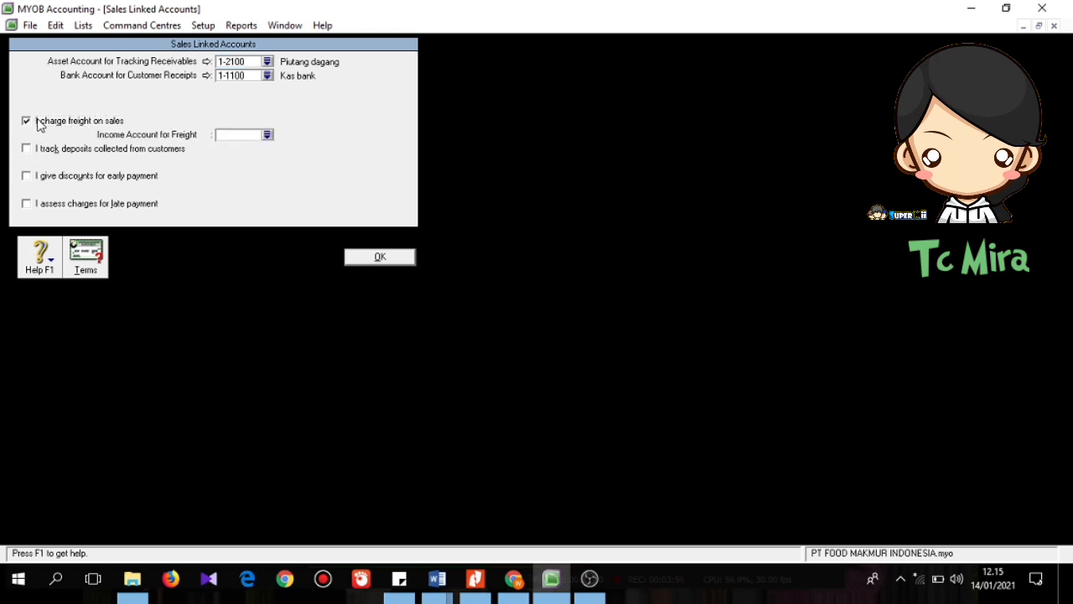
pyautogui.click(267, 135)
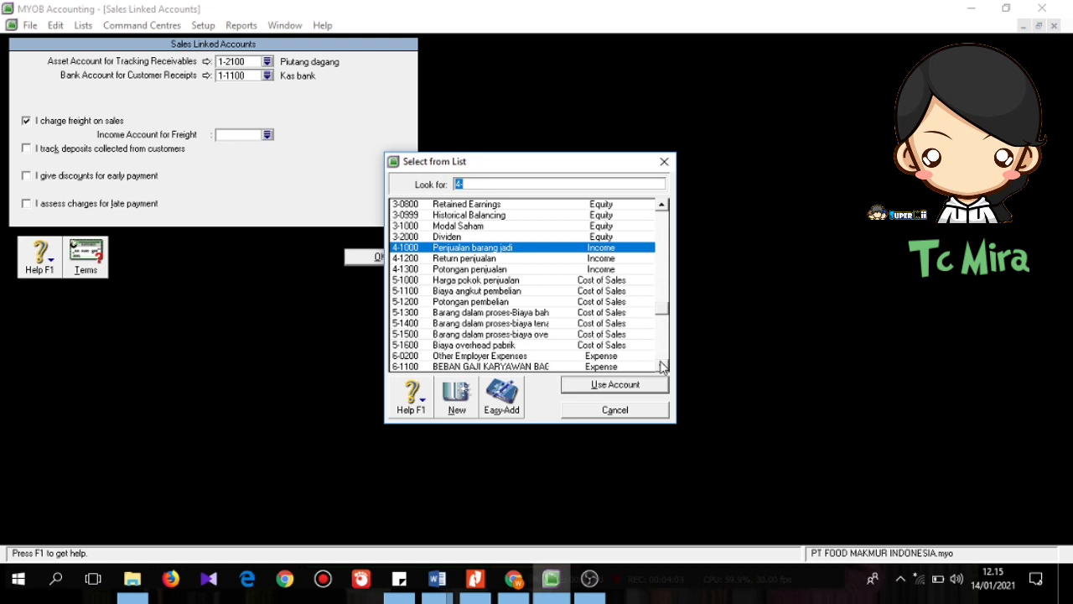
pyautogui.write('8')
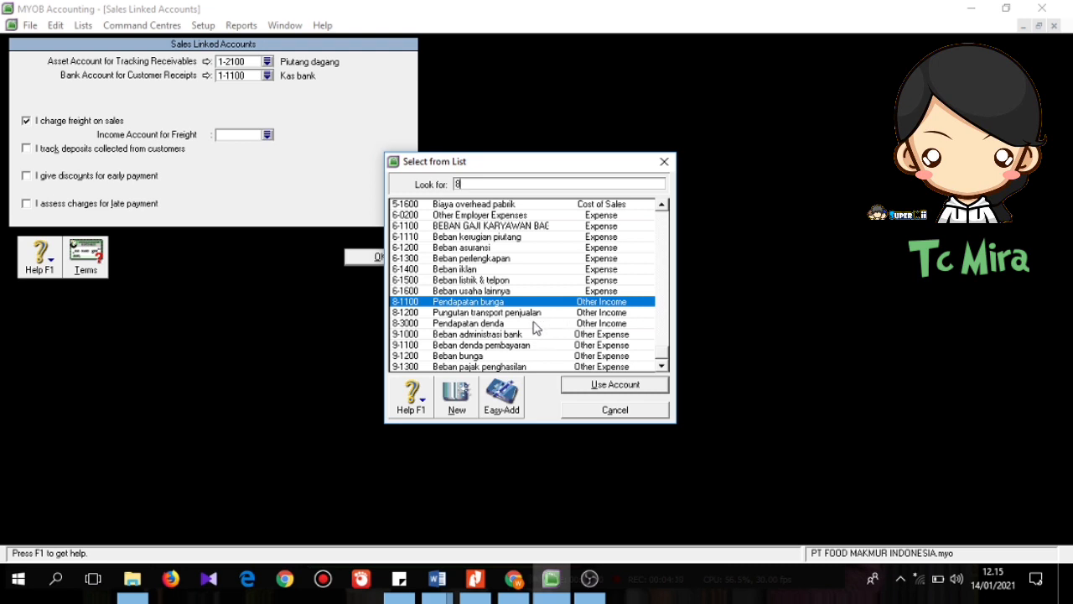
pyautogui.write('-1200')
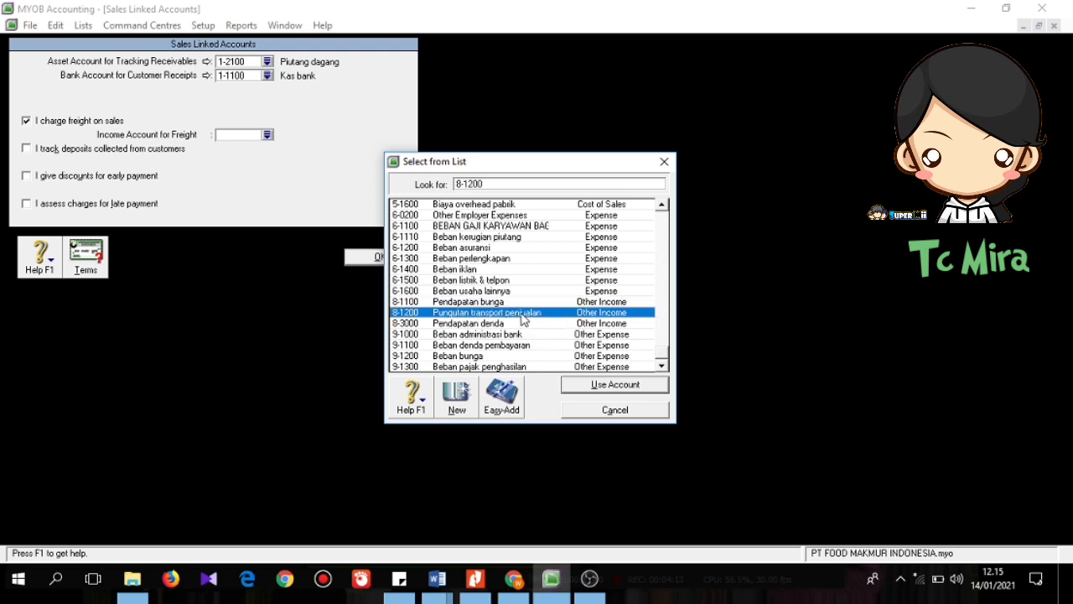
pyautogui.click(599, 387)
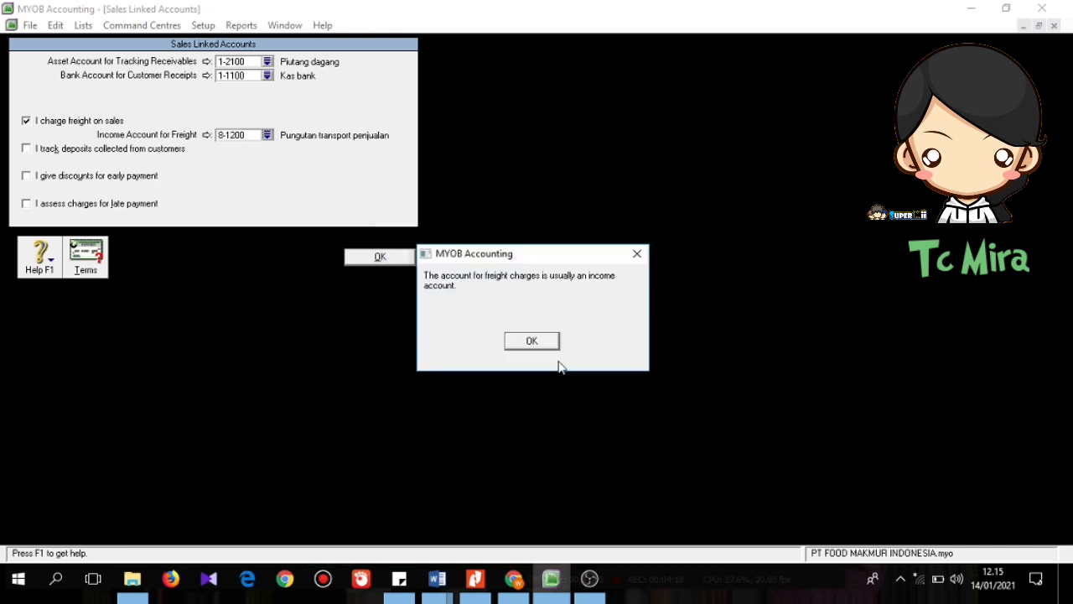
pyautogui.click(533, 342)
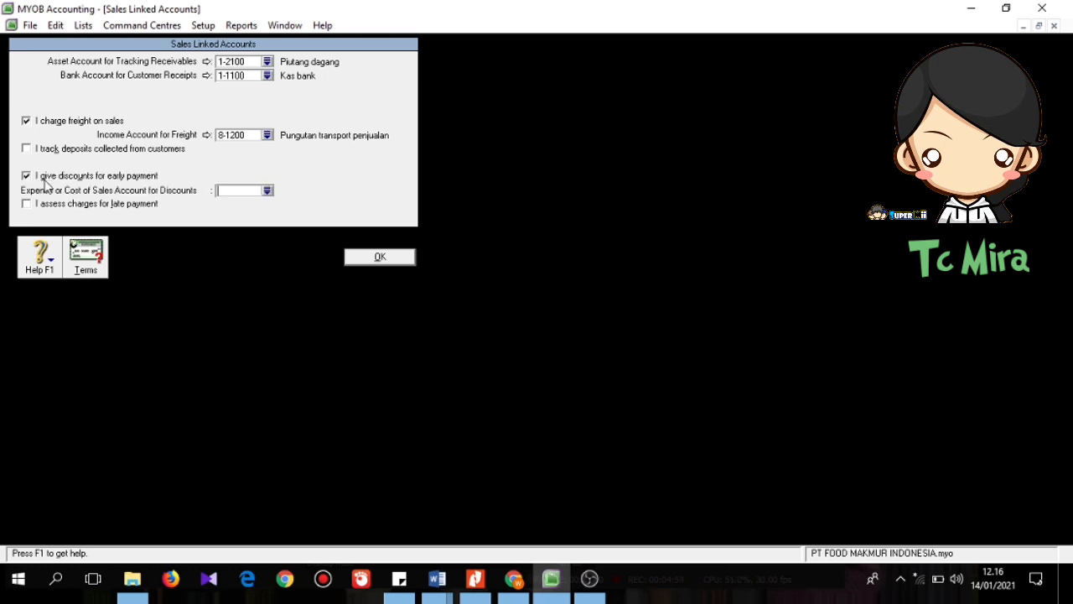
# - Enable sales discounts for early payment and link the discounts account to 4-1300 Potongan penjualan
pyautogui.click(266, 191)
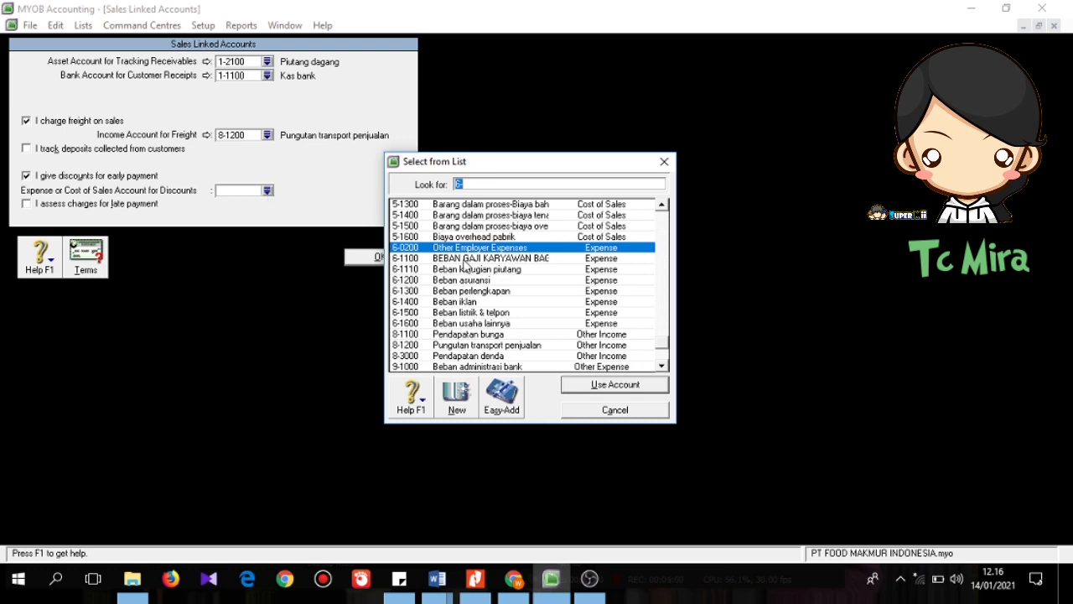
pyautogui.write('4')
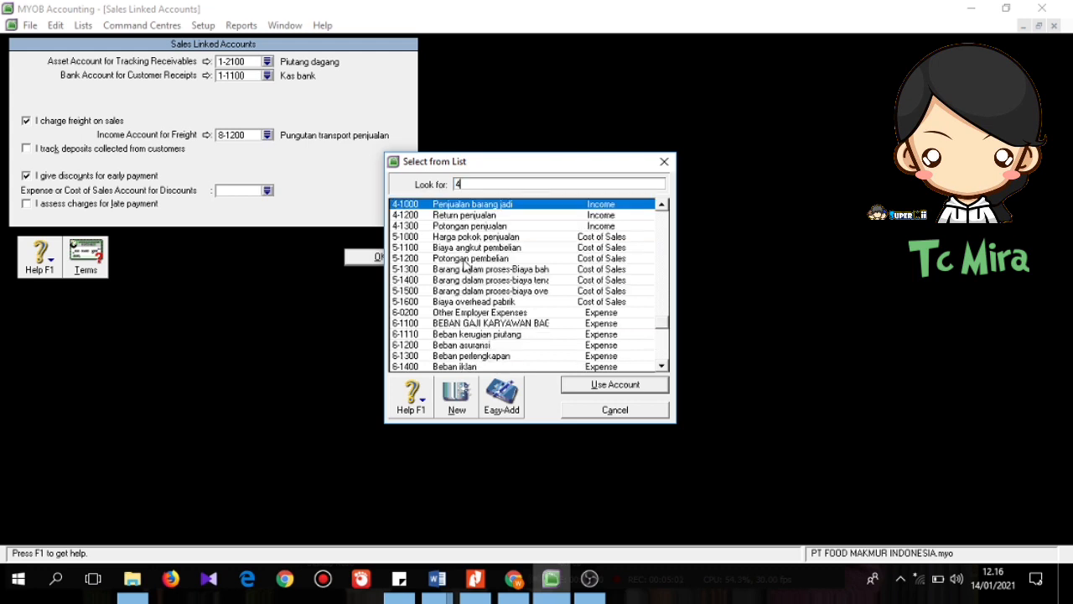
pyautogui.click(453, 227)
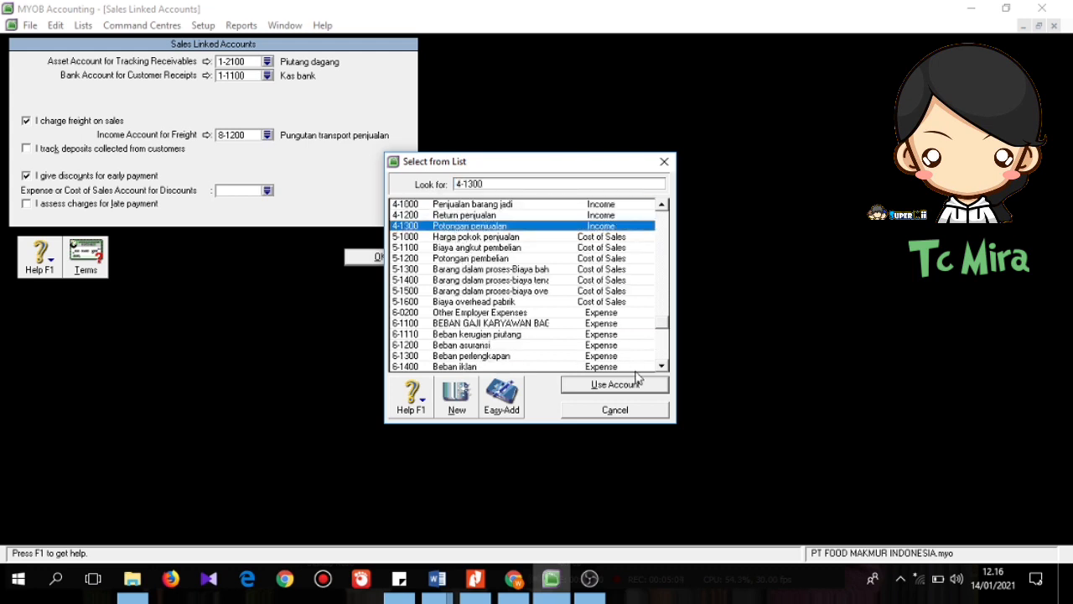
pyautogui.click(628, 382)
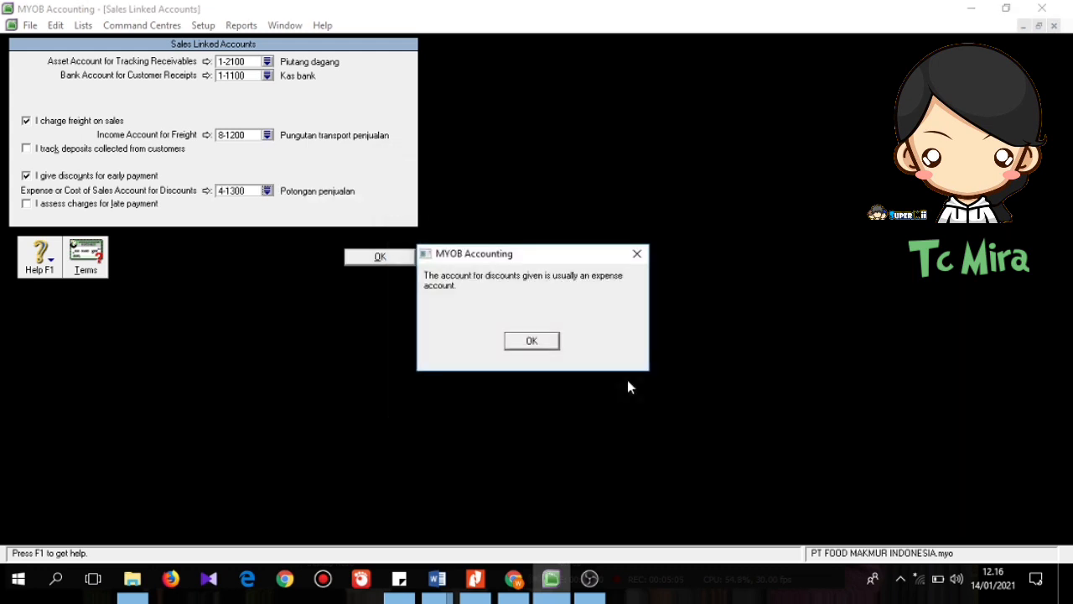
pyautogui.click(532, 340)
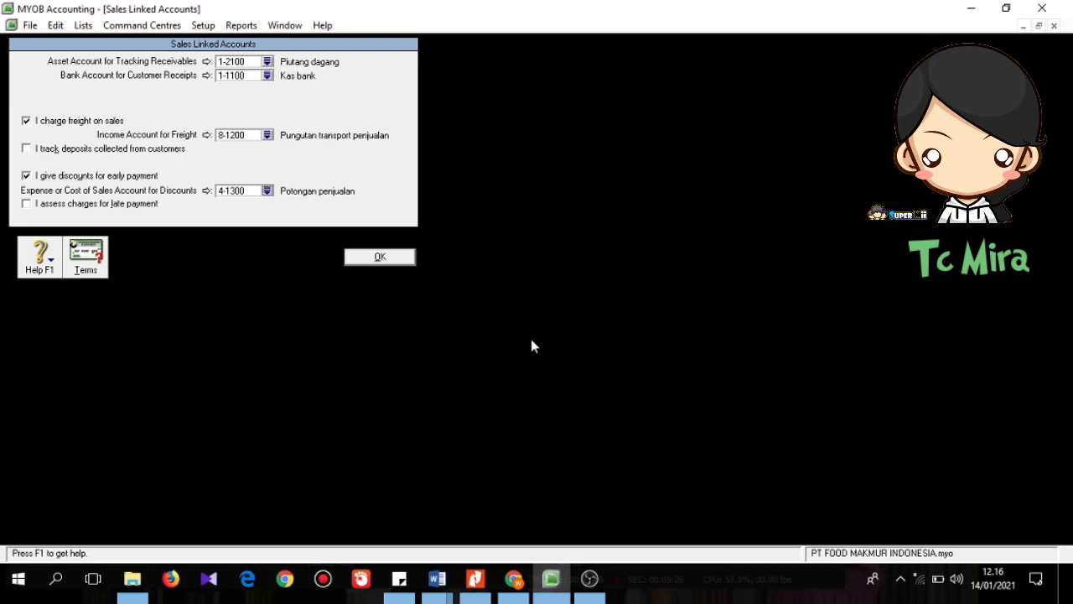
# - Enable charges for late payment on sales with income account 8-3000 Pendapatan denda, and confirm the Sales linked accounts
pyautogui.click(54, 204)
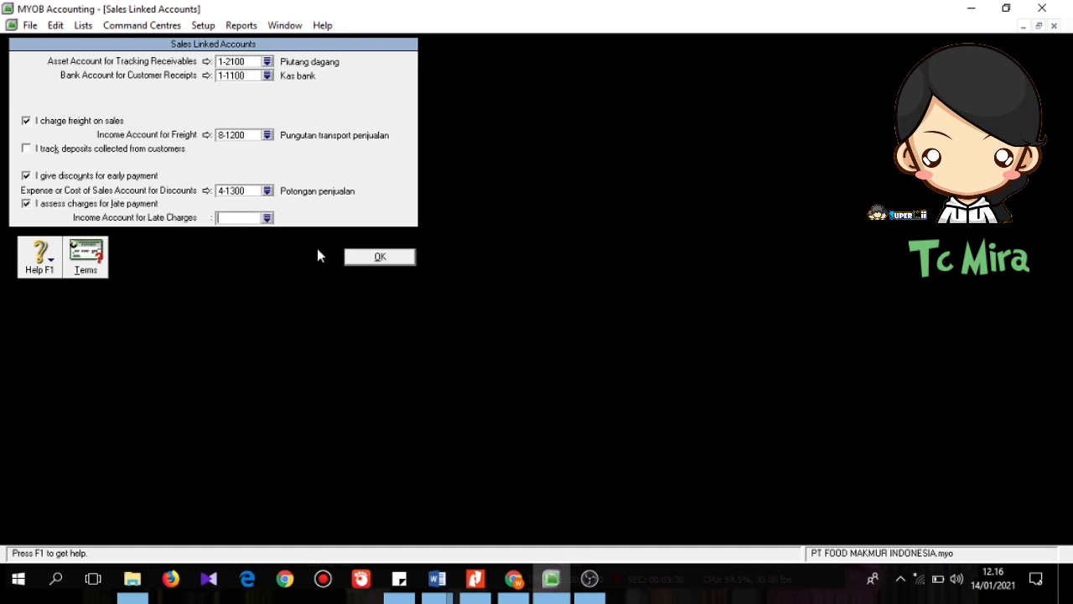
pyautogui.click(267, 218)
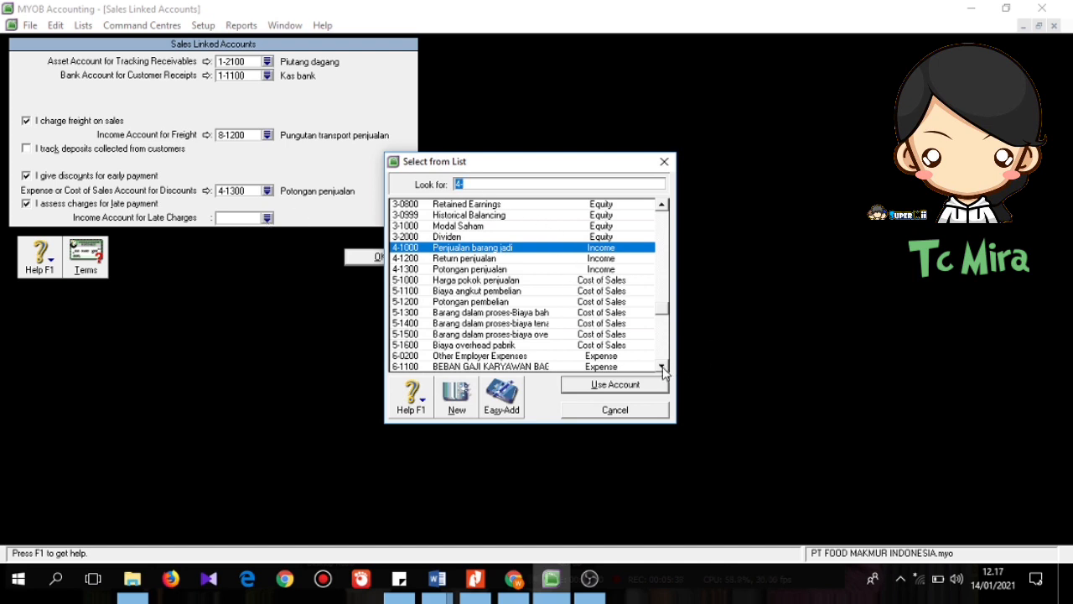
pyautogui.write('8')
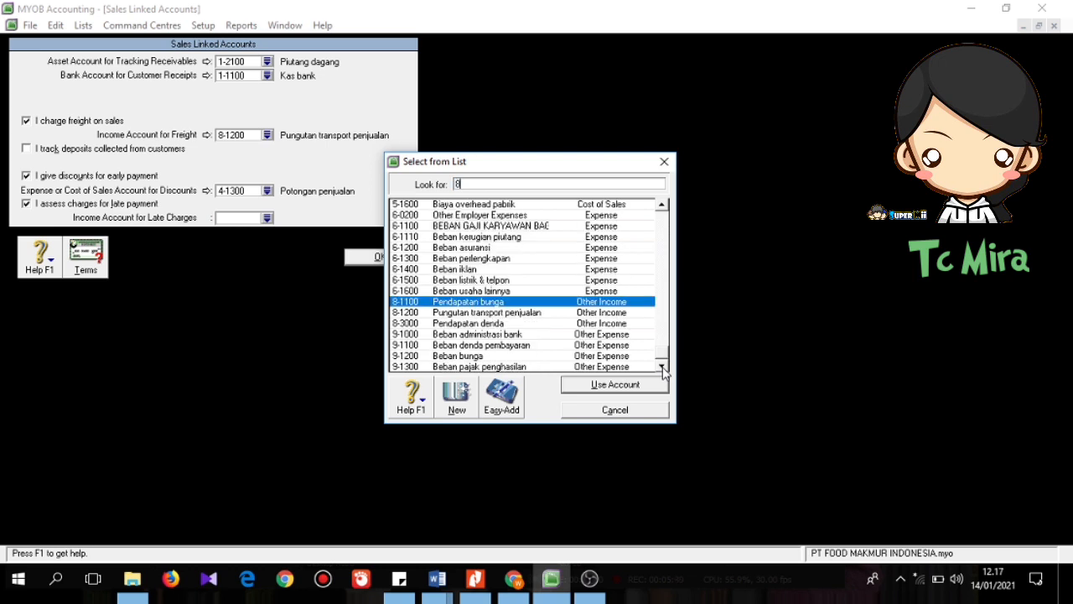
pyautogui.click(472, 325)
pyautogui.click(605, 388)
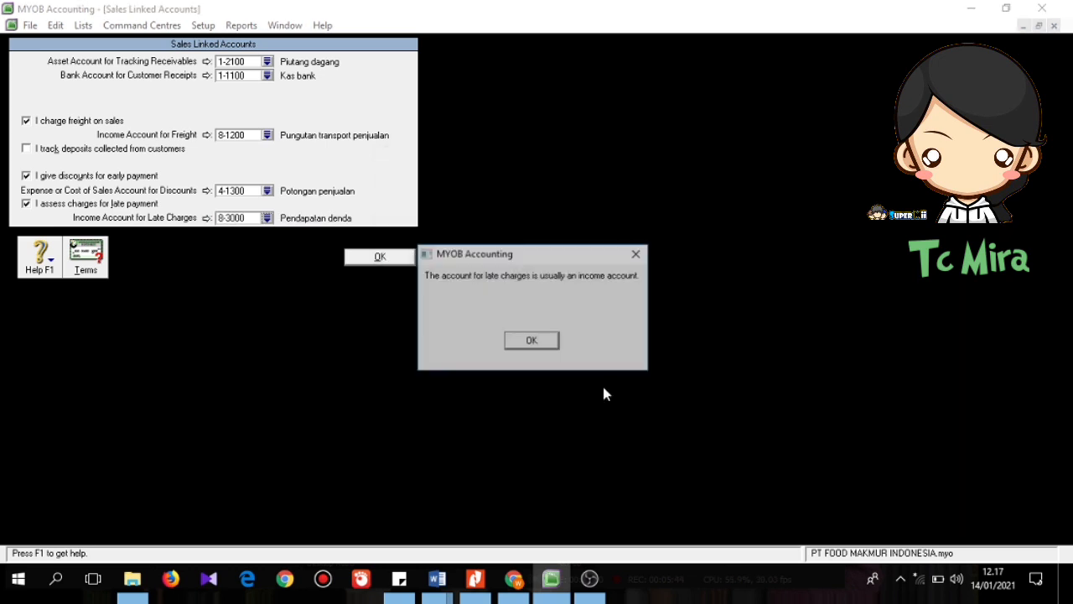
pyautogui.click(521, 339)
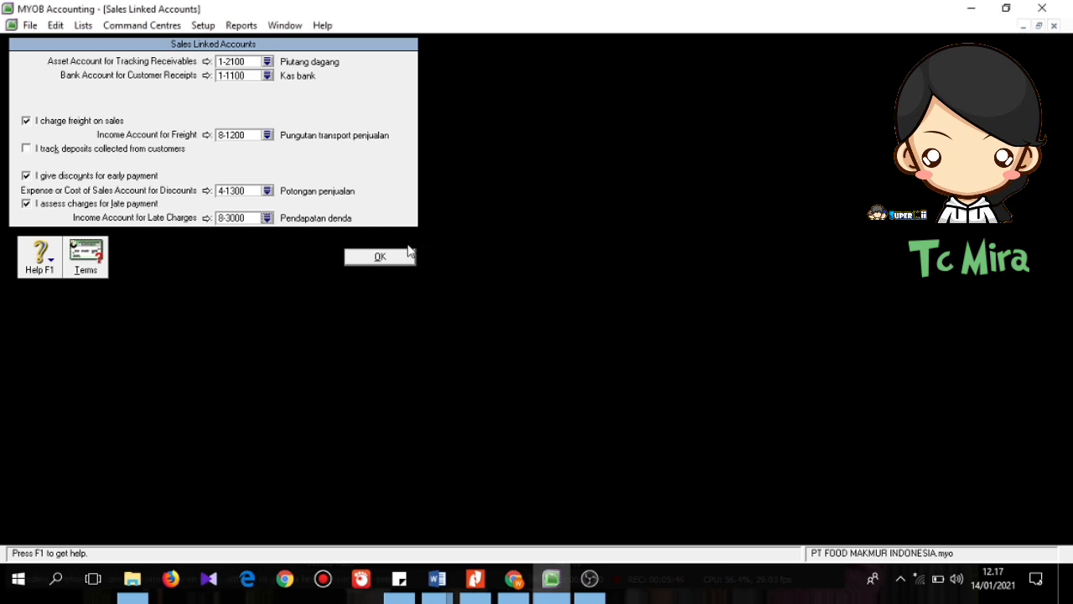
pyautogui.click(364, 263)
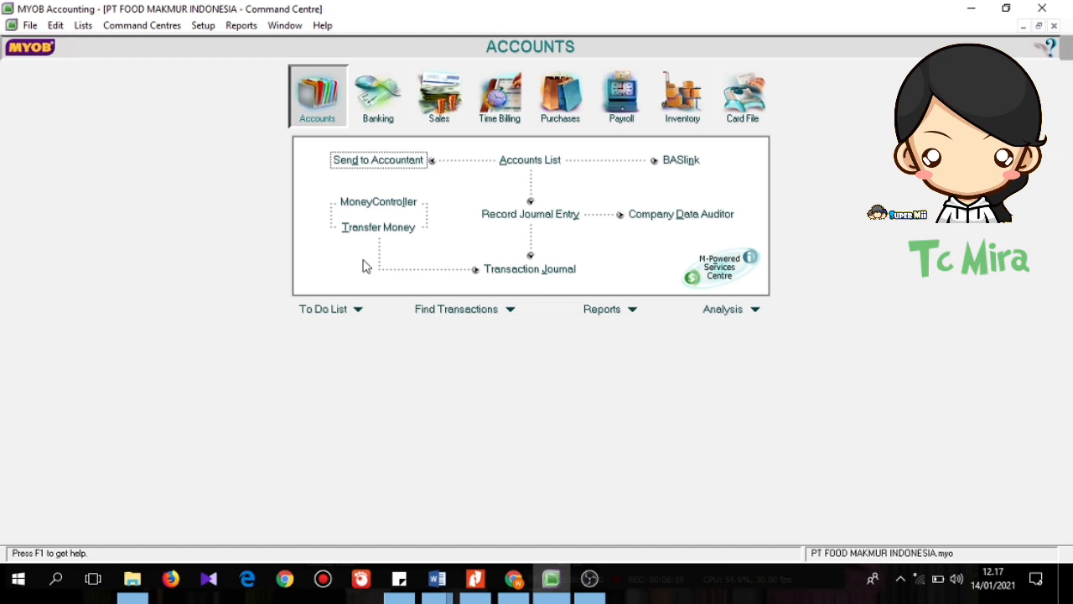
# - In the Purchases linked accounts, enable paying freight on purchases and link its account to 5-1100 Biaya angkut pembelian
pyautogui.click(205, 26)
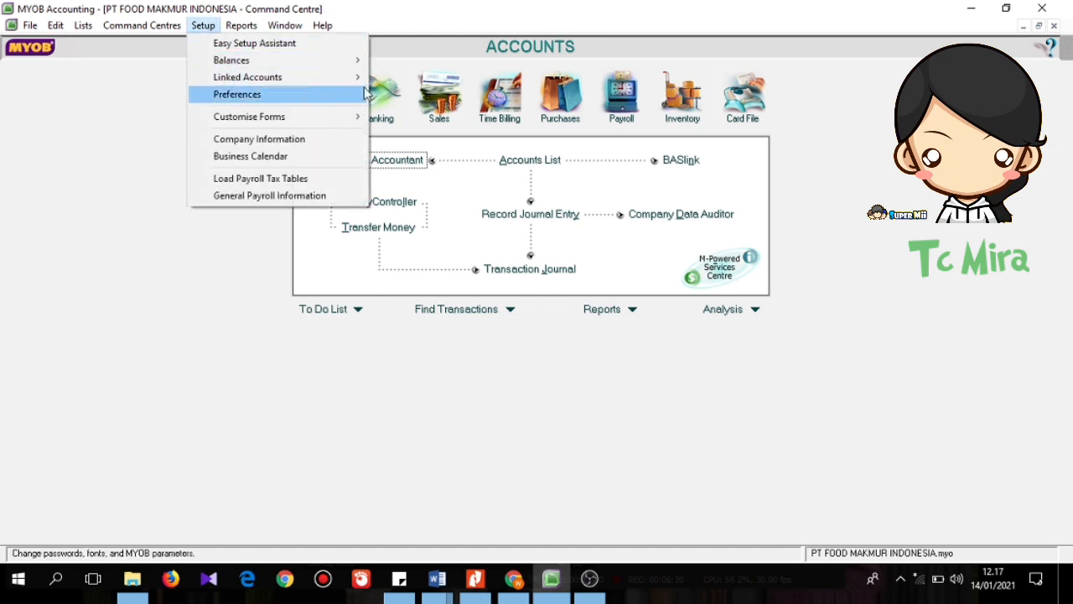
pyautogui.moveTo(359, 78)
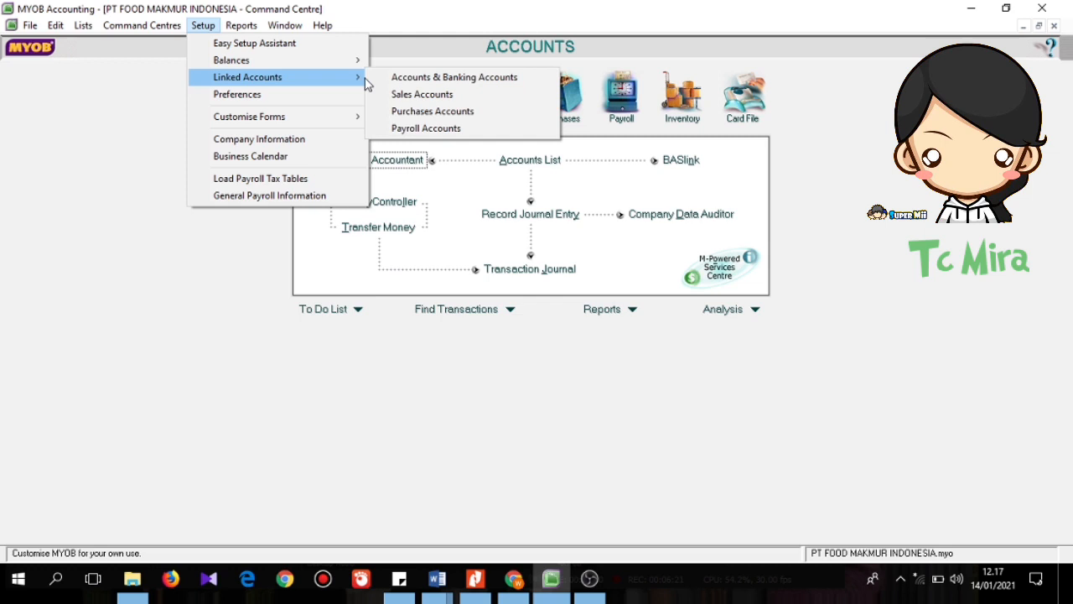
pyautogui.click(424, 112)
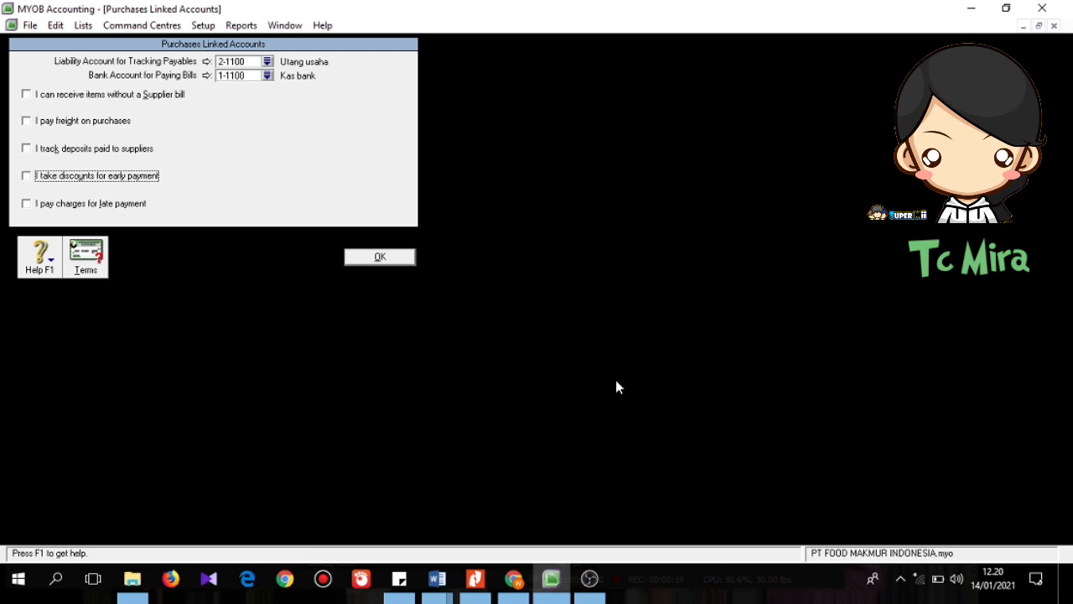
pyautogui.click(26, 121)
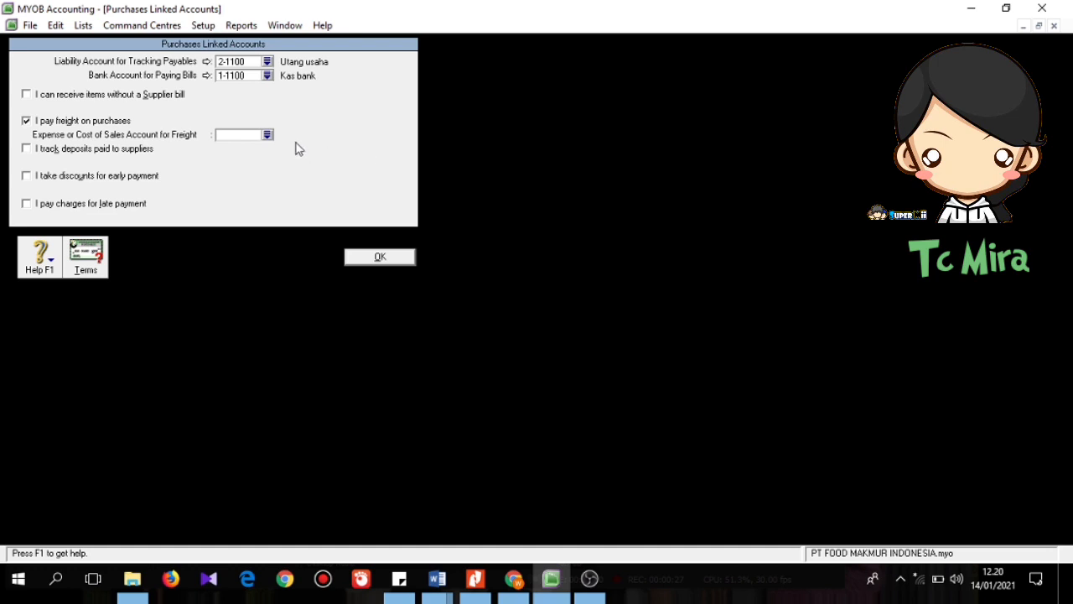
pyautogui.click(268, 136)
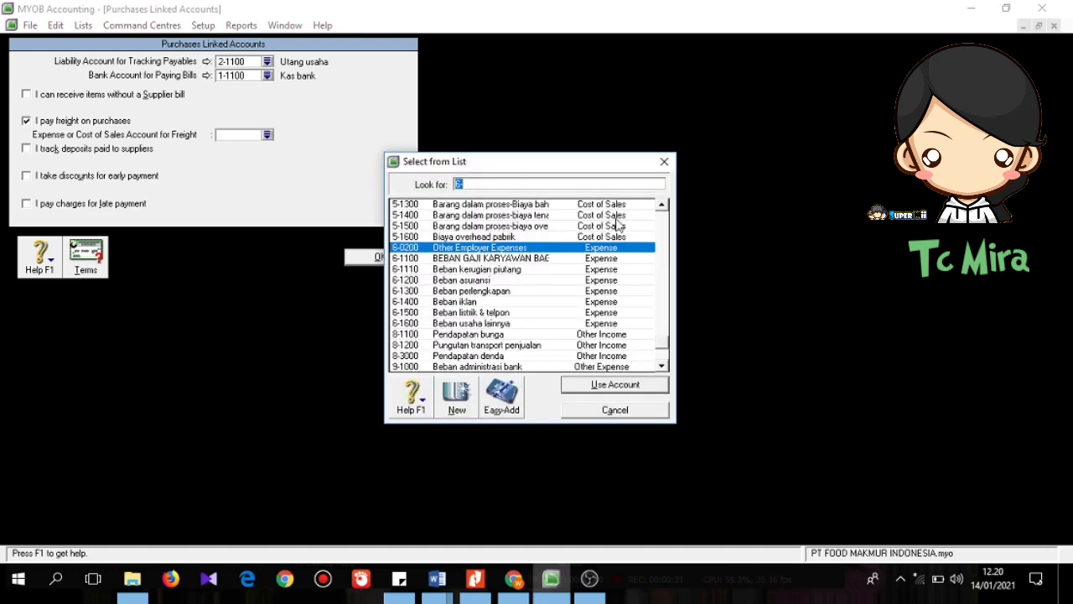
pyautogui.click(667, 207)
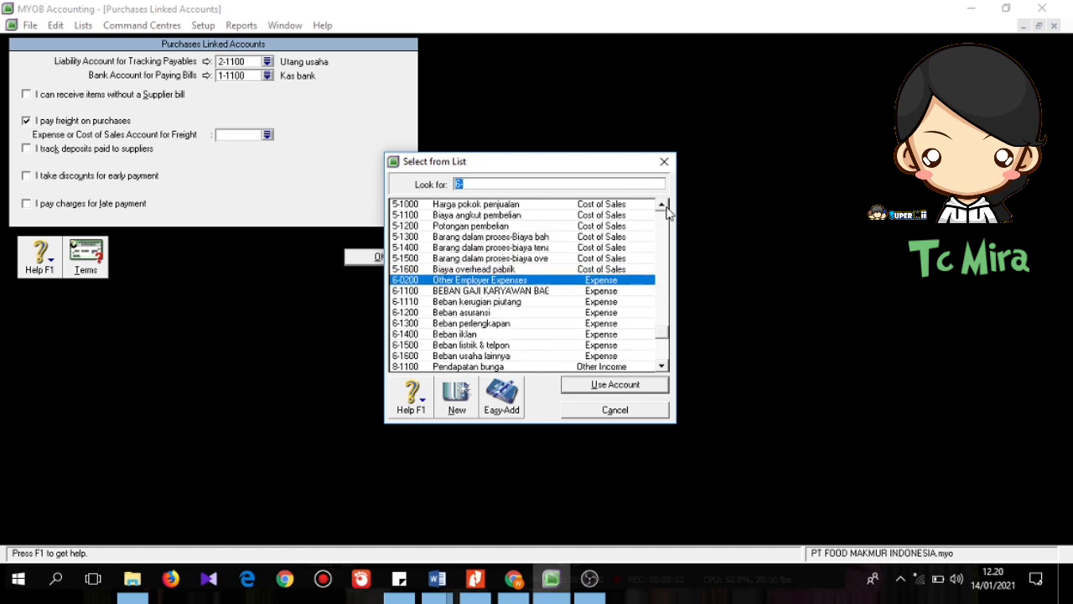
pyautogui.click(518, 217)
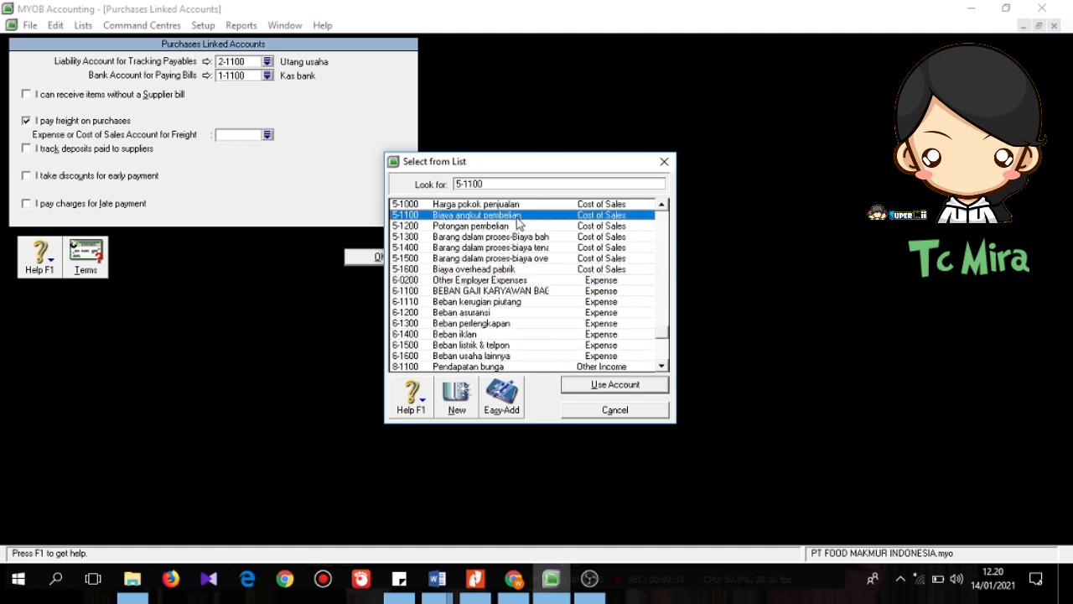
pyautogui.click(603, 388)
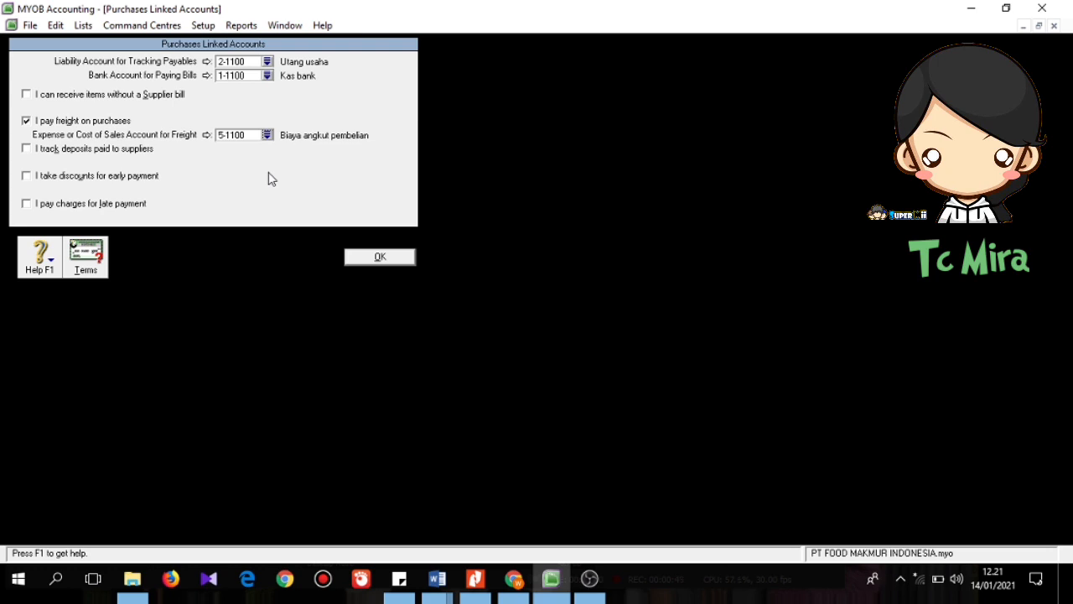
# - Enable taking purchase discounts for early payment and link the discounts account to 5-1200 Potongan pembelian
pyautogui.click(70, 183)
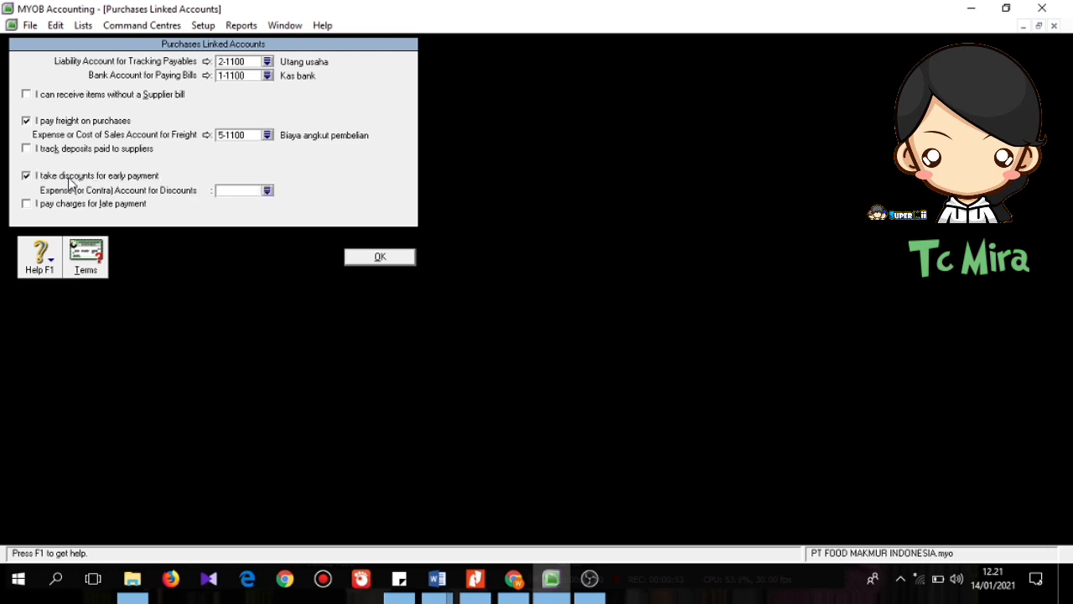
pyautogui.click(266, 192)
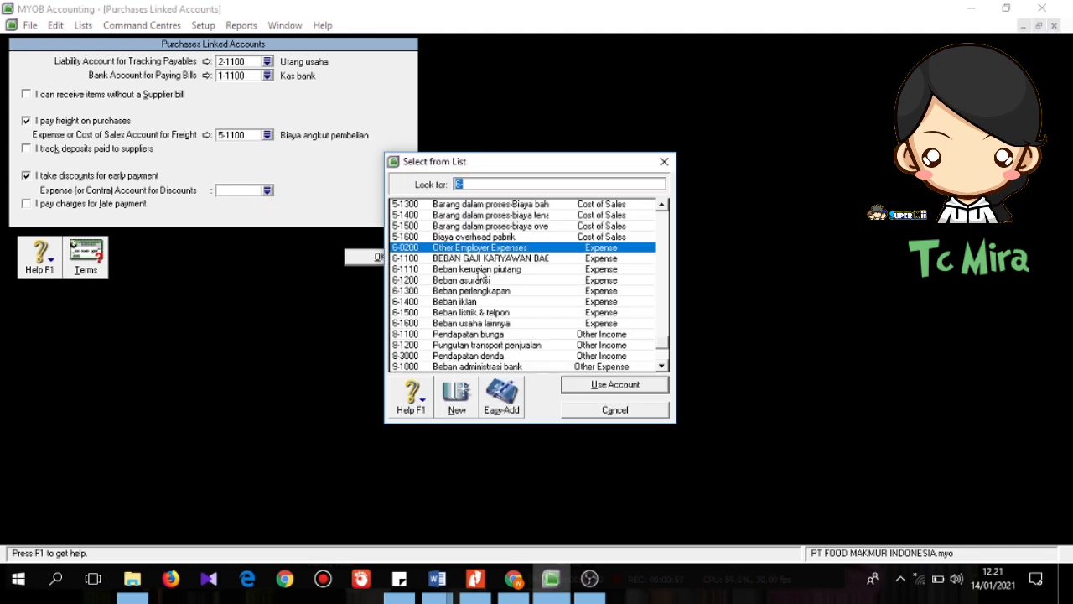
pyautogui.write('5')
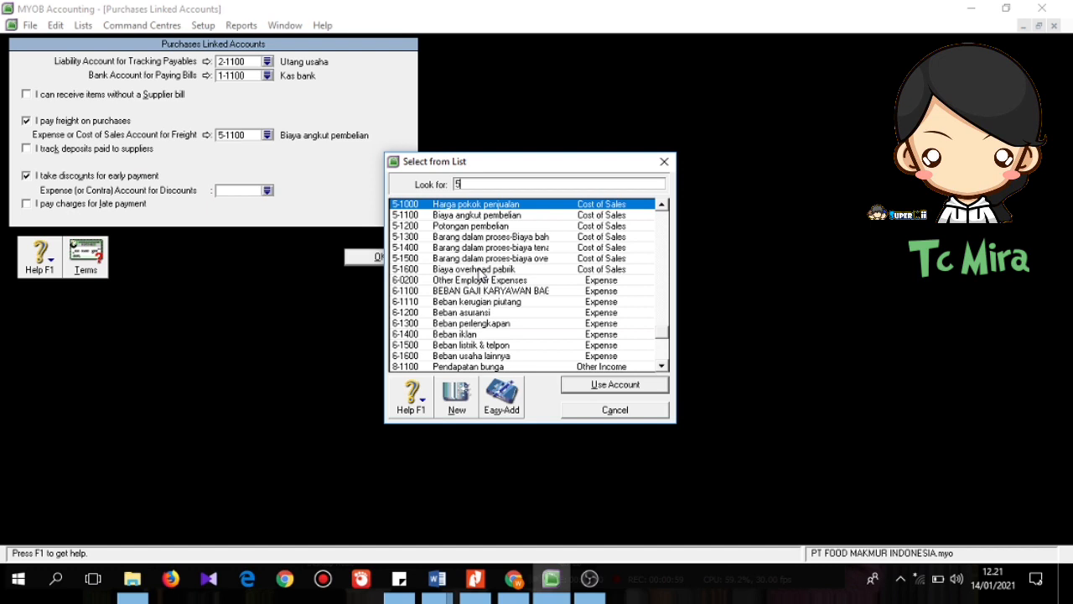
pyautogui.click(451, 227)
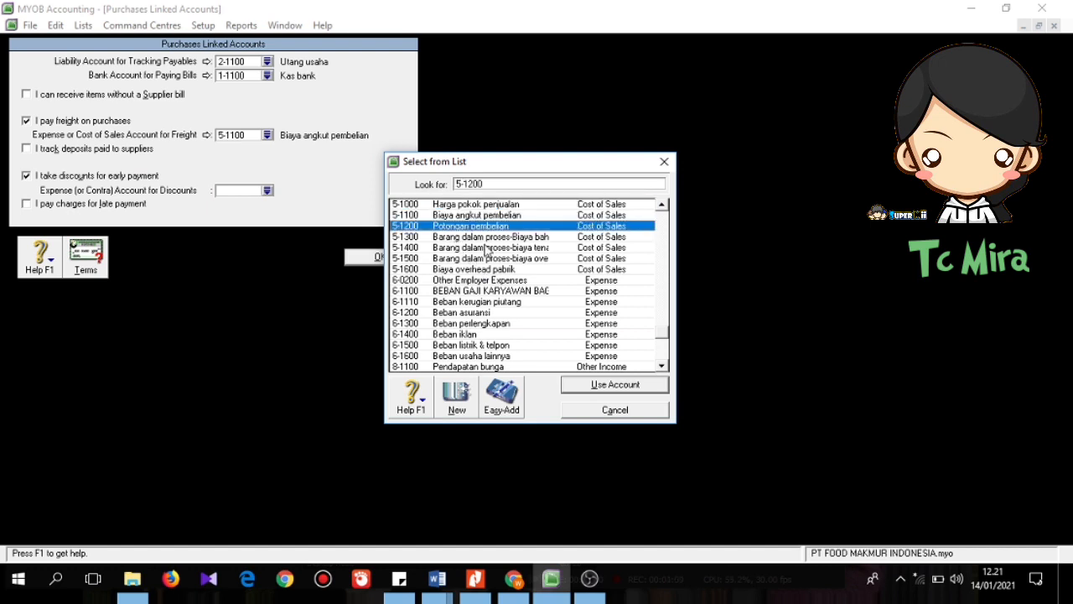
pyautogui.click(625, 385)
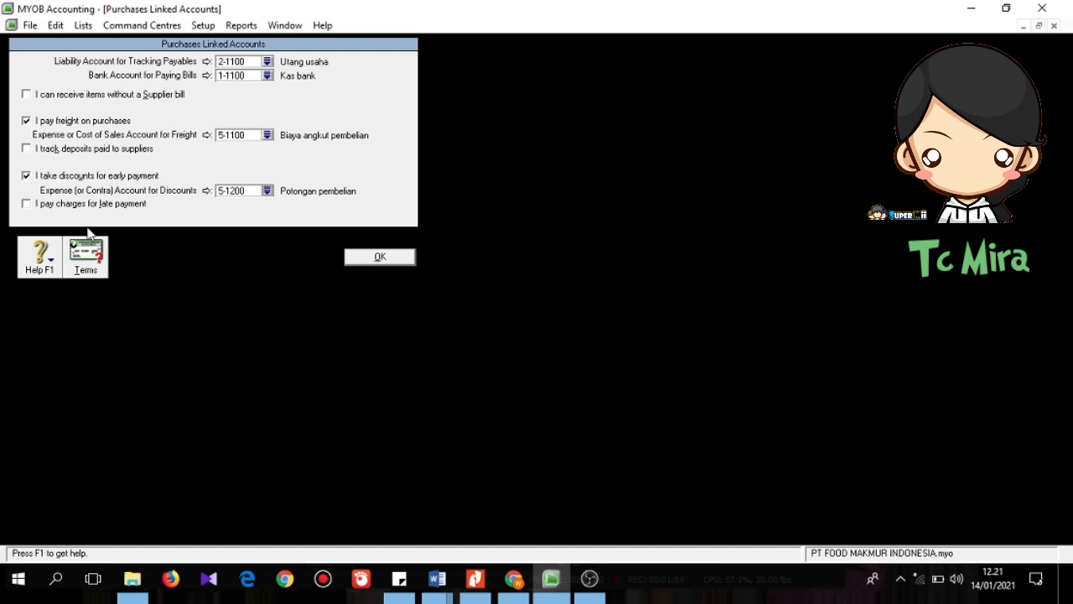
# - Enable paying charges for late payment with expense account 9-1100 Beban denda pembayaran, and confirm the Purchases linked accounts
pyautogui.click(48, 206)
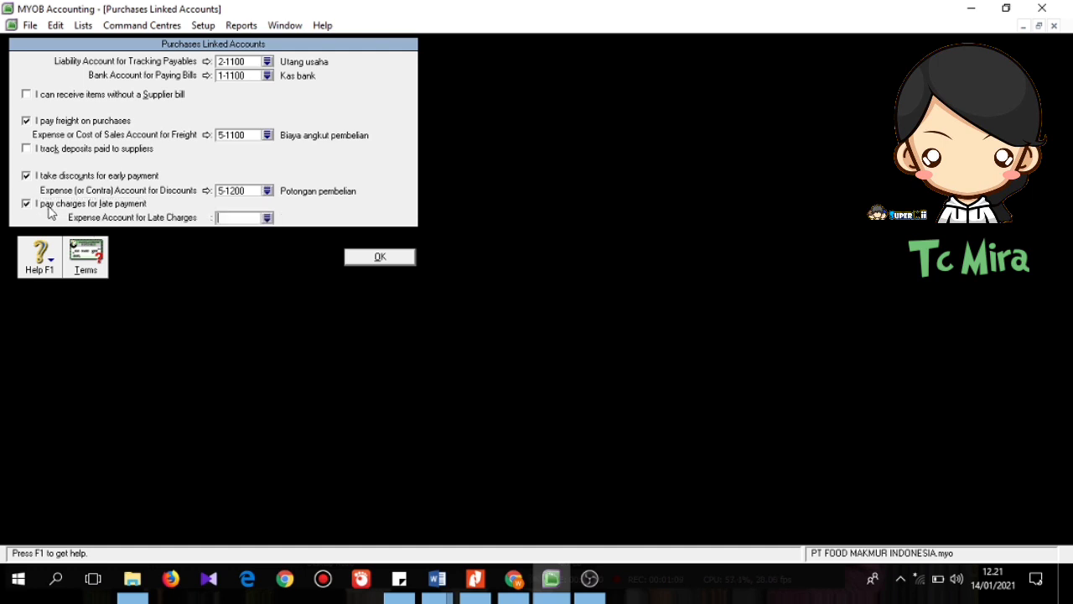
pyautogui.click(271, 219)
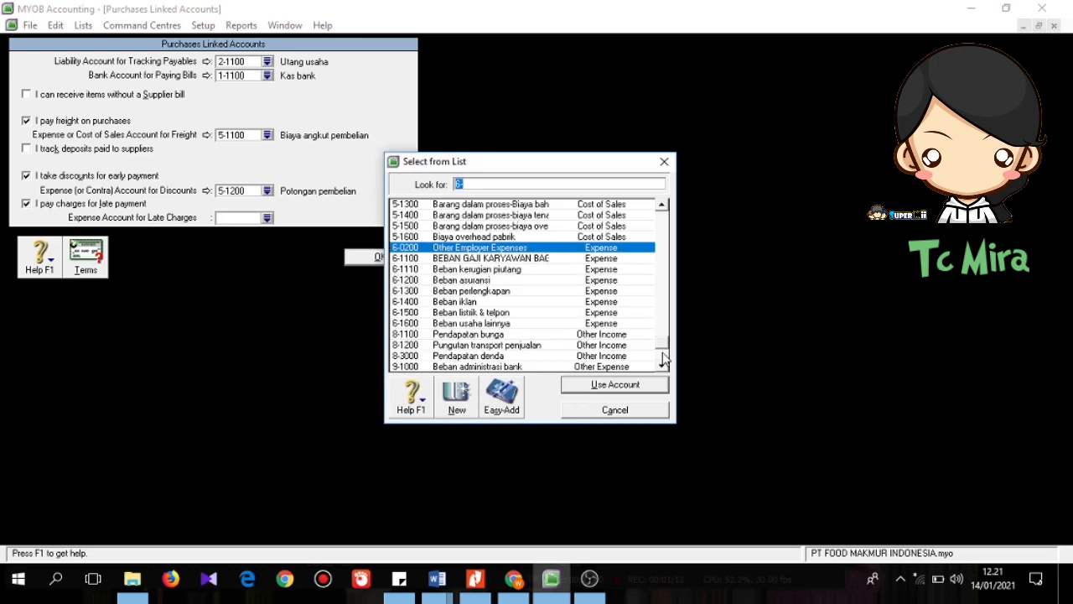
pyautogui.moveTo(660, 350); pyautogui.dragTo(663, 367)
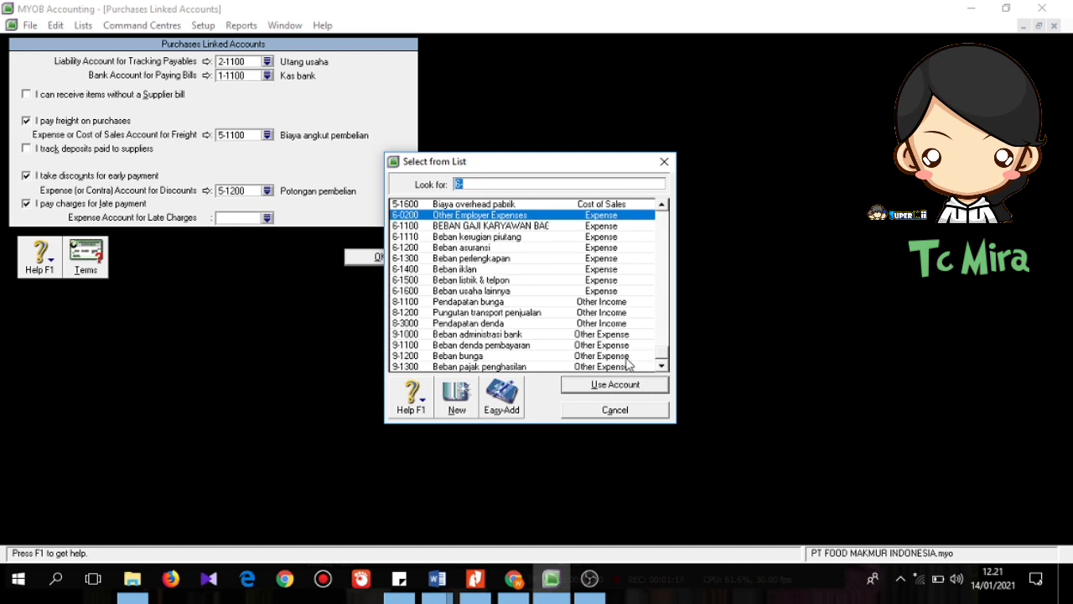
pyautogui.click(579, 347)
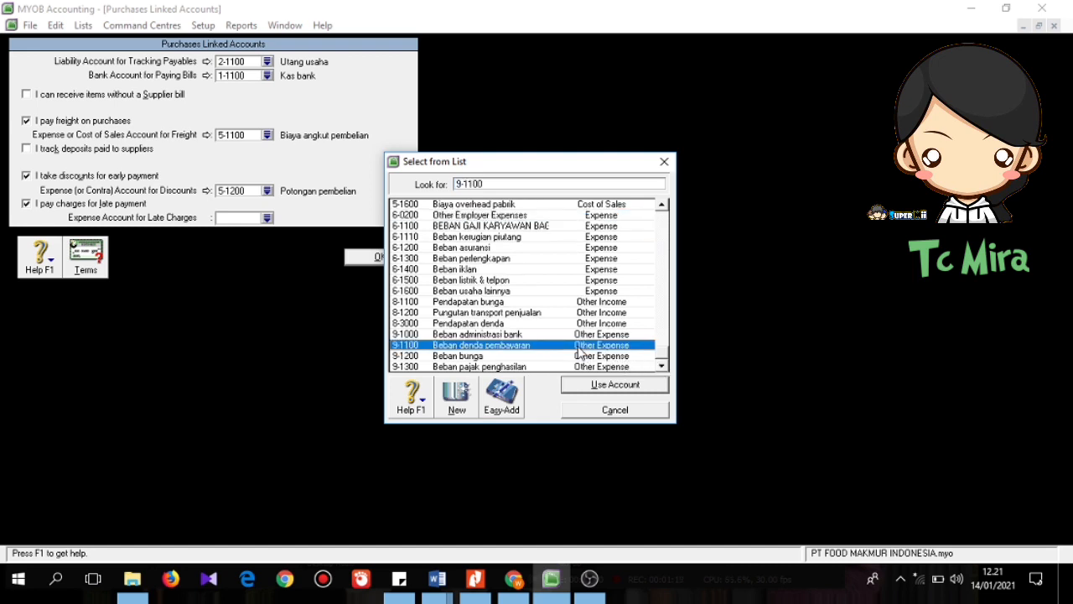
pyautogui.click(609, 389)
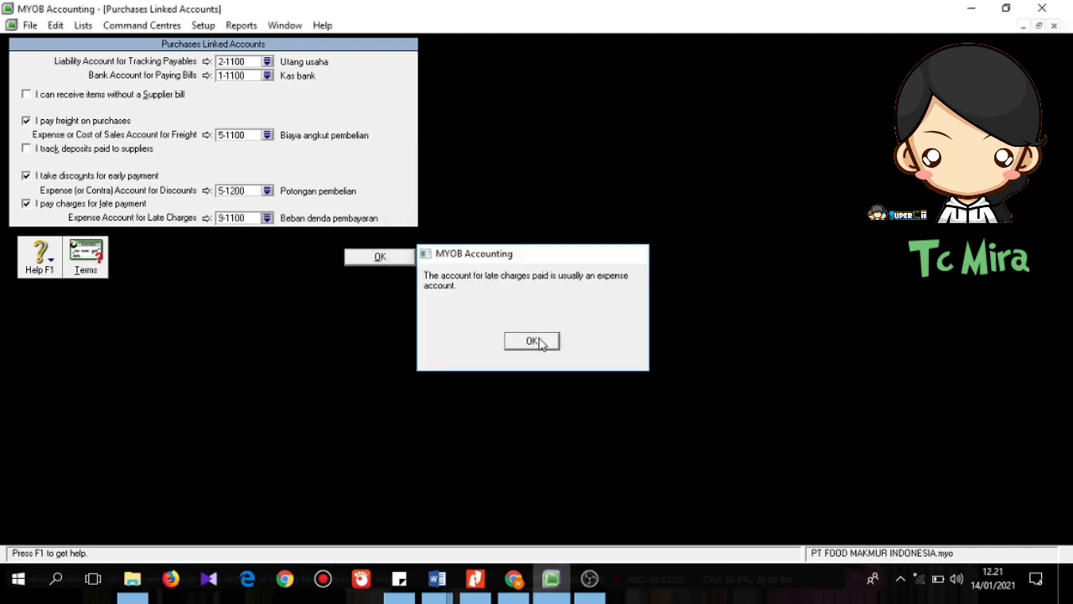
pyautogui.click(532, 341)
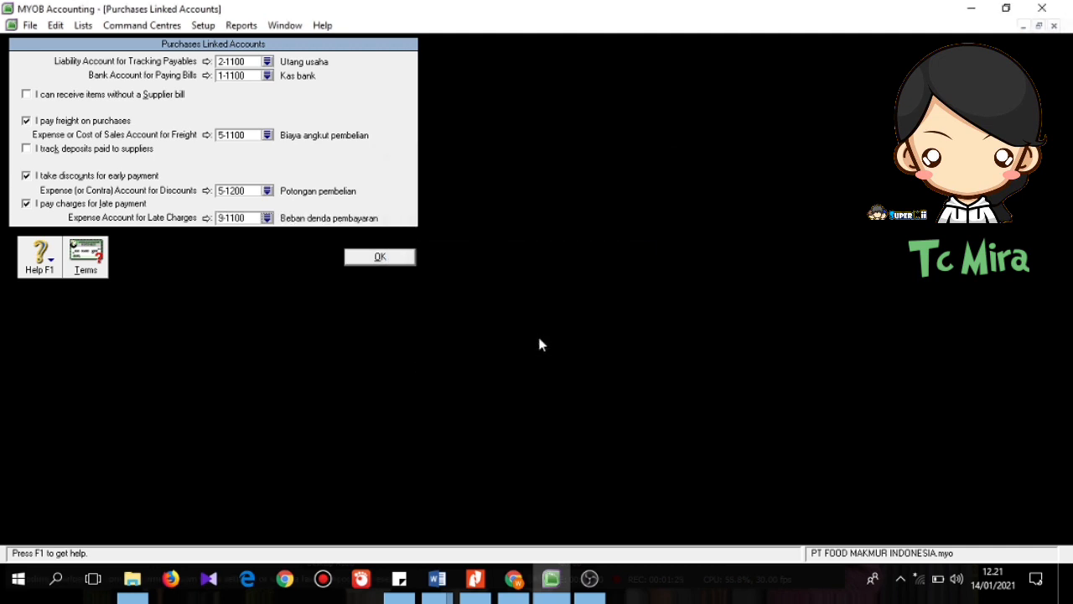
pyautogui.click(355, 267)
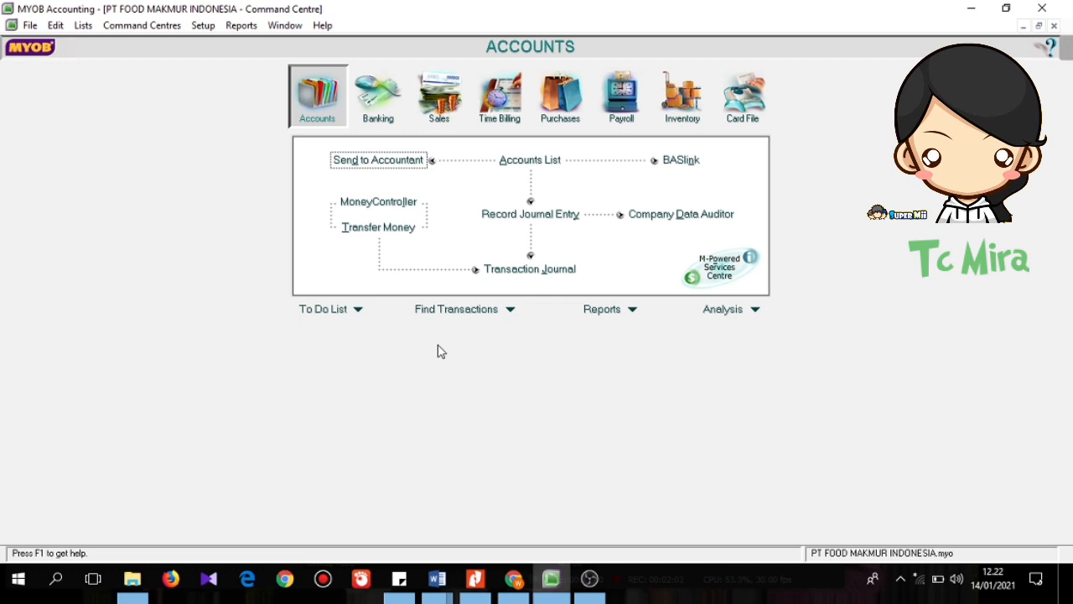
# - Open the account opening balances and set the balance of 1-1100 Kas bank to Rp45.000.000
pyautogui.click(206, 27)
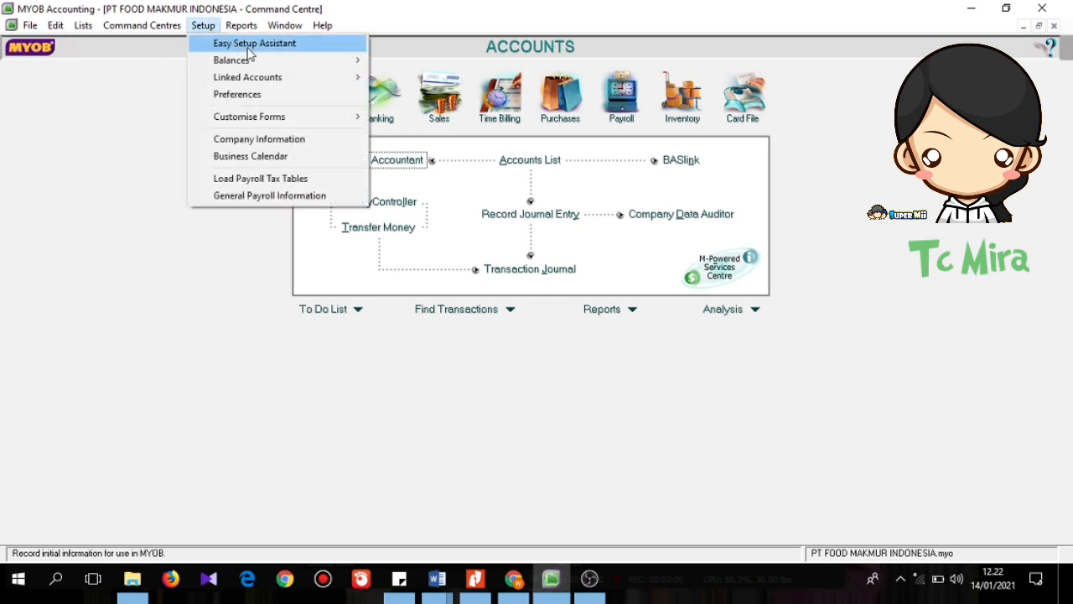
pyautogui.moveTo(271, 62)
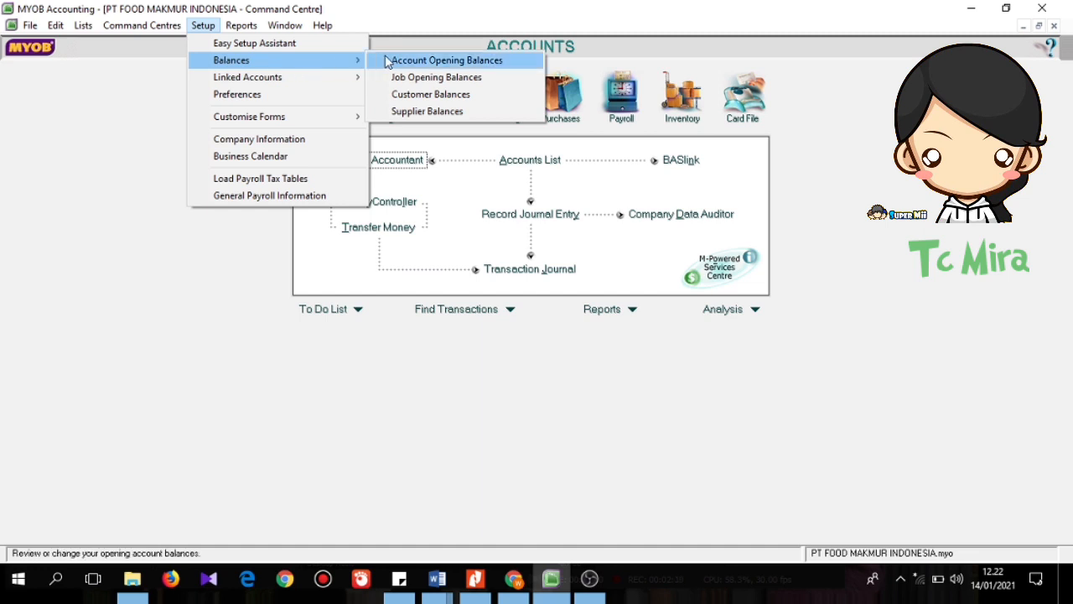
pyautogui.click(437, 60)
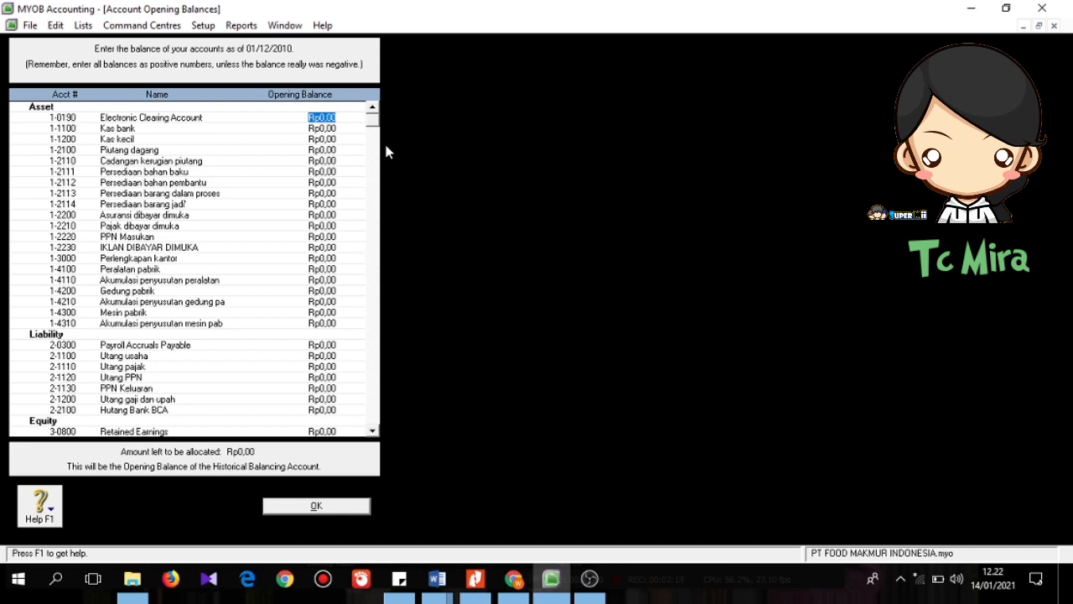
pyautogui.click(308, 128)
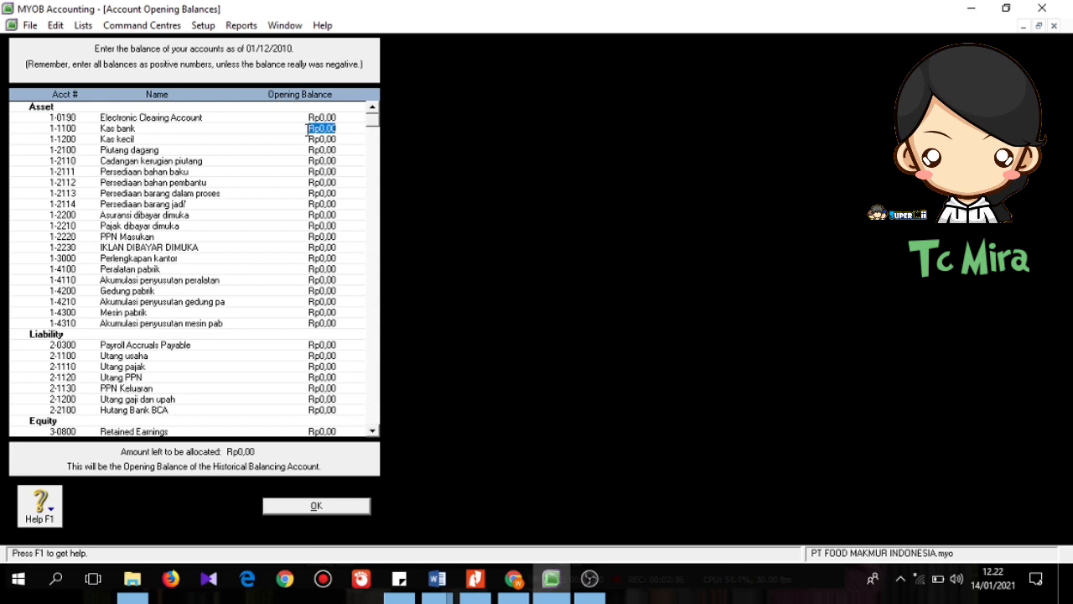
pyautogui.write('45.000.0')
pyautogui.write('00')
pyautogui.press('Tab')
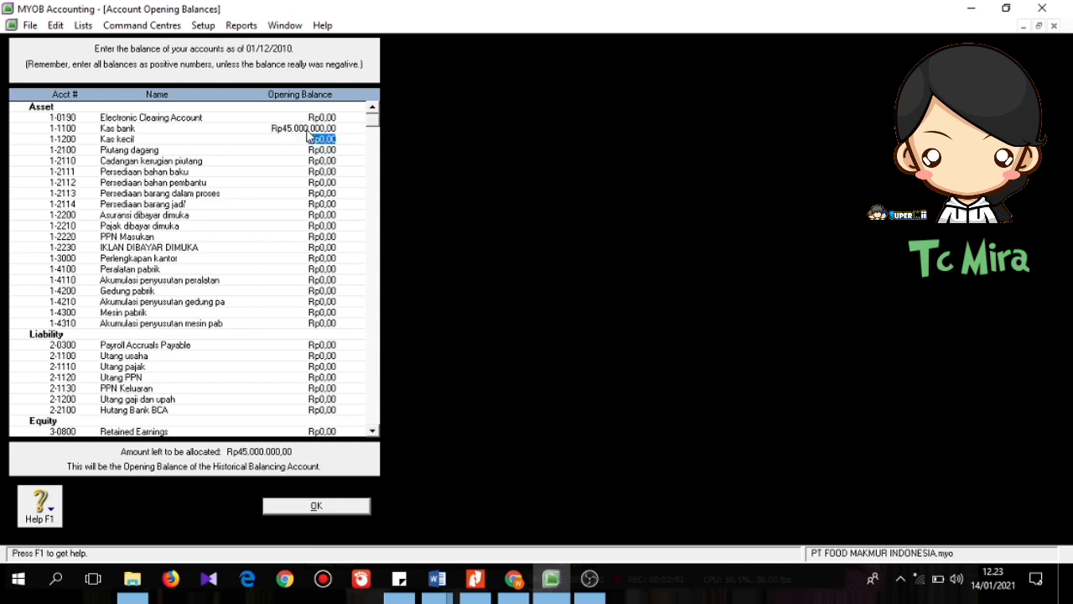
# - Set the opening balance of 1-1200 Kas kecil to Rp2.300.000 and of 1-2100 Piutang dagang to Rp43.000.000
pyautogui.write('1500000')
pyautogui.write('00')
pyautogui.press('Tab')
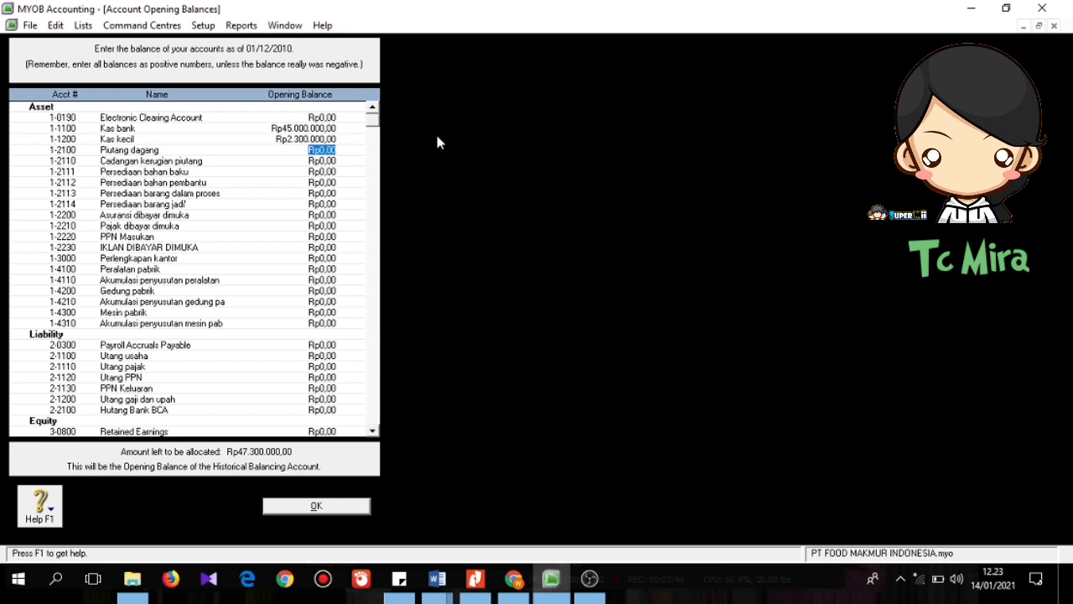
pyautogui.write('43.000.00')
pyautogui.write('0')
pyautogui.press('Tab')
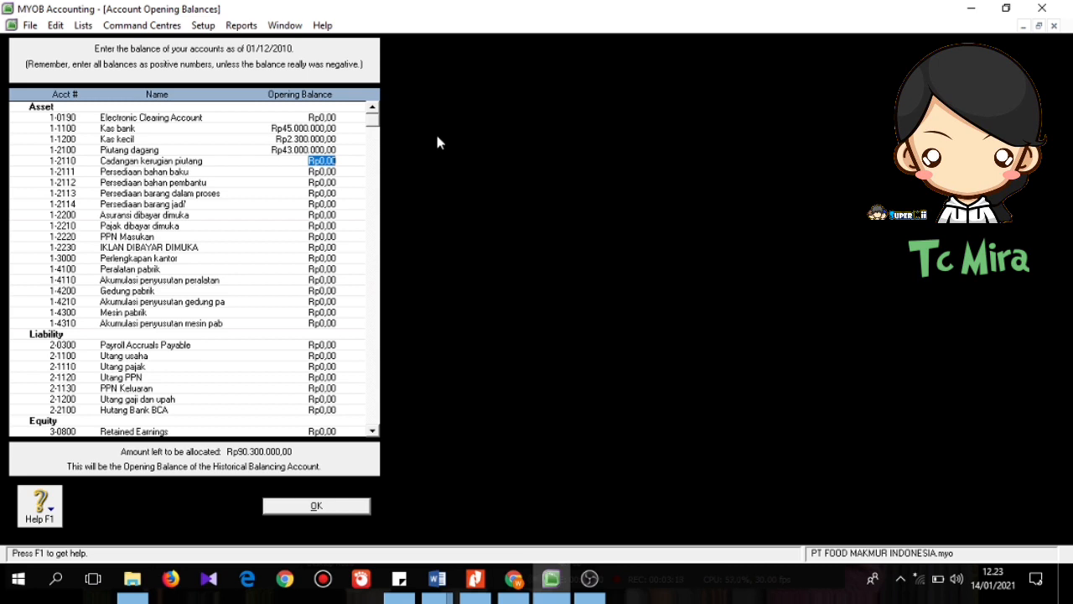
# - Set the opening balance of 1-2110 Cadangan kerugian piutang to -Rp1.200.000 and of 1-2111 Persediaan bahan baku to Rp23.500.000
pyautogui.write('-Rp1.200.00')
pyautogui.write('0')
pyautogui.press('Tab')
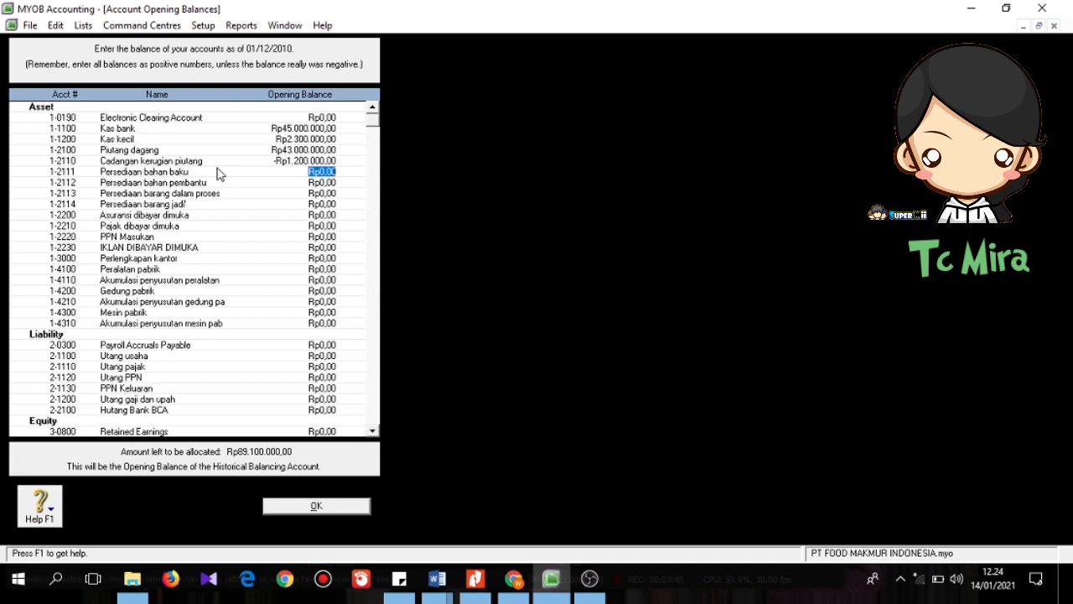
pyautogui.write('23500000')
pyautogui.press('Tab')
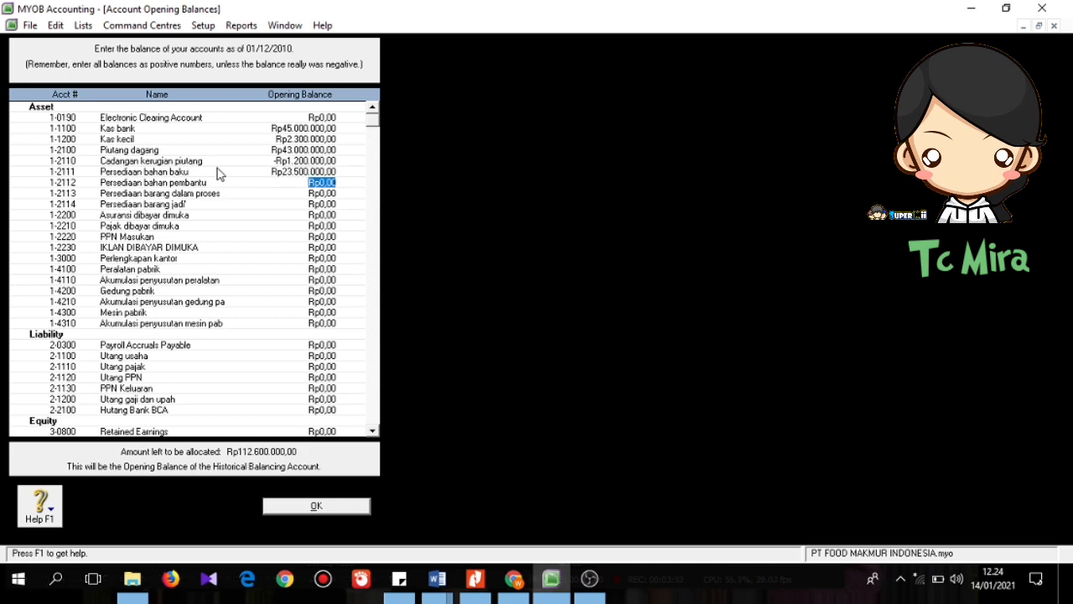
# - Set the opening balance of 1-2112 Persediaan bahan pembantu to Rp38.175.000 and of 1-2113 Persediaan barang dalam proses to Rp23.000.000
pyautogui.write('38.175.0')
pyautogui.write('000')
pyautogui.press('Tab')
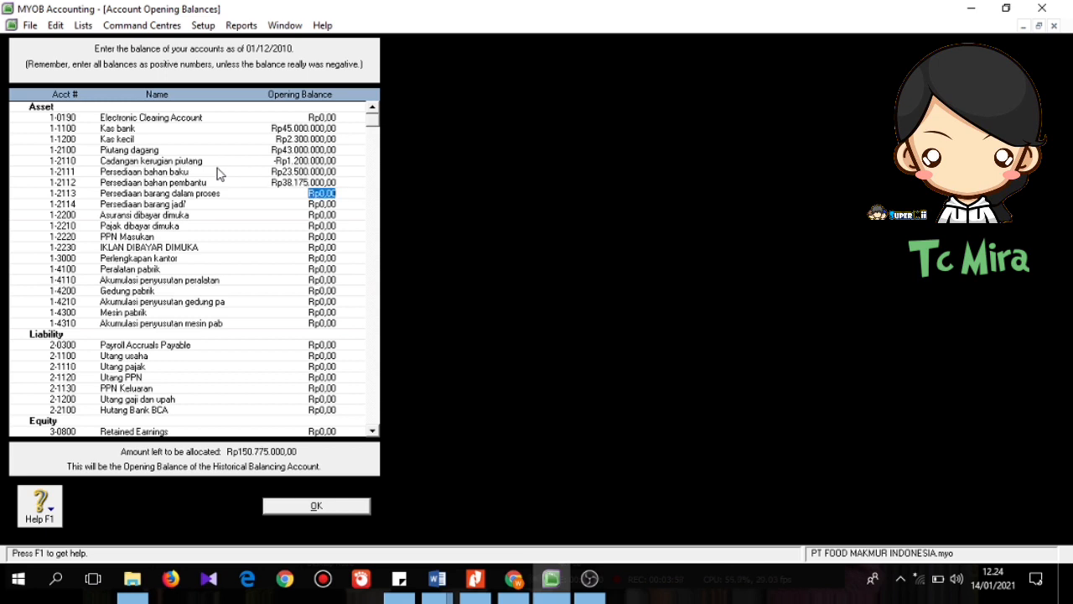
pyautogui.write('23.000.00')
pyautogui.write('0')
pyautogui.press('Tab')
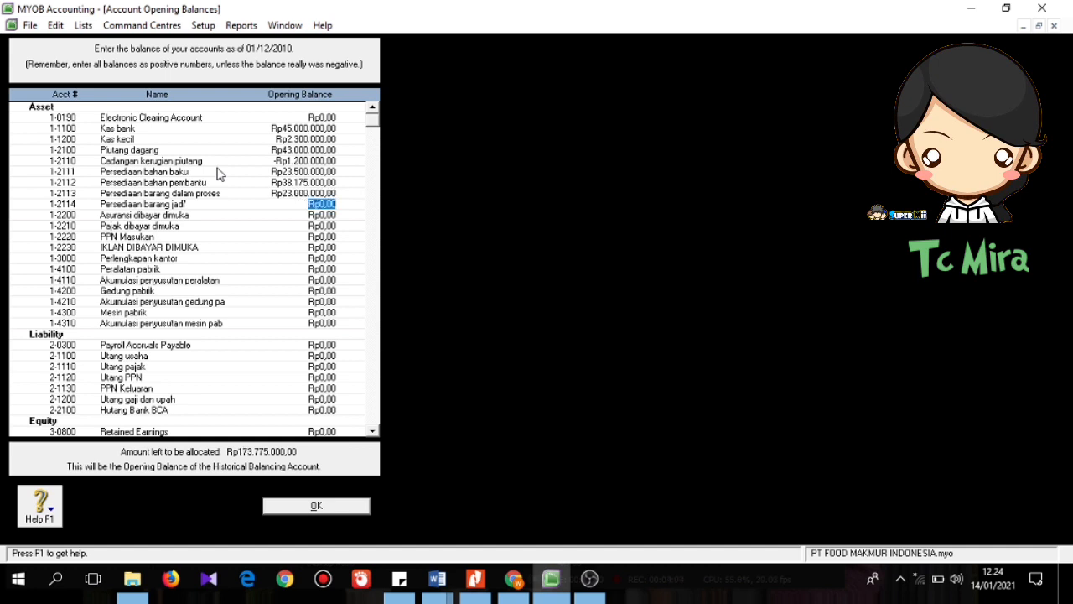
# - Set the opening balance of 1-2114 Persediaan barang jadi to Rp40.600.000 and of 1-2200 Asuransi dibayar dimuka to Rp3.000.000
pyautogui.write('40600000')
pyautogui.press('Tab')
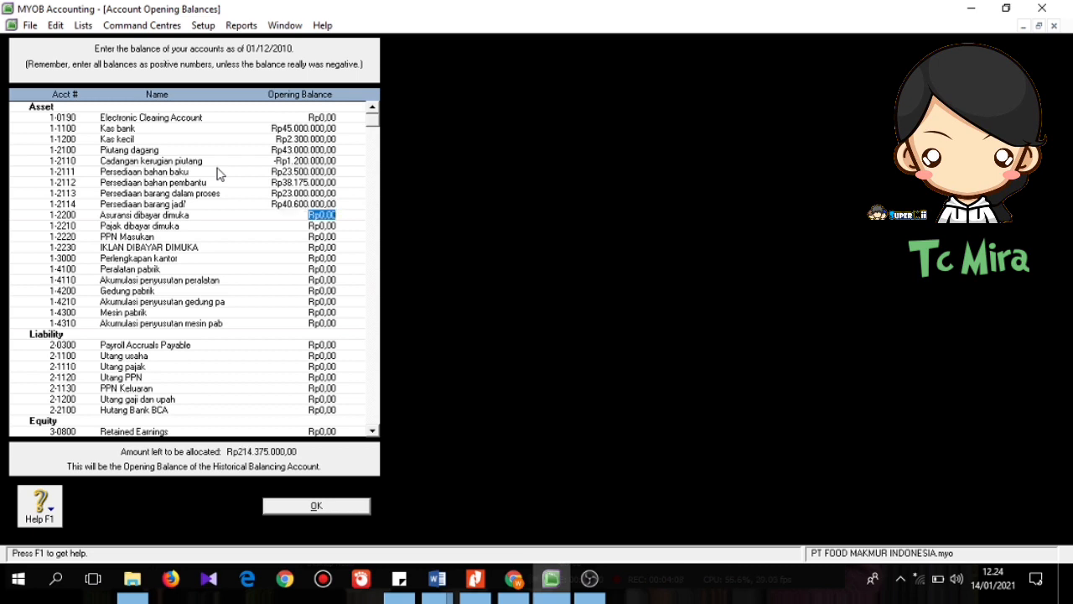
pyautogui.write('3000000')
pyautogui.press('Tab')
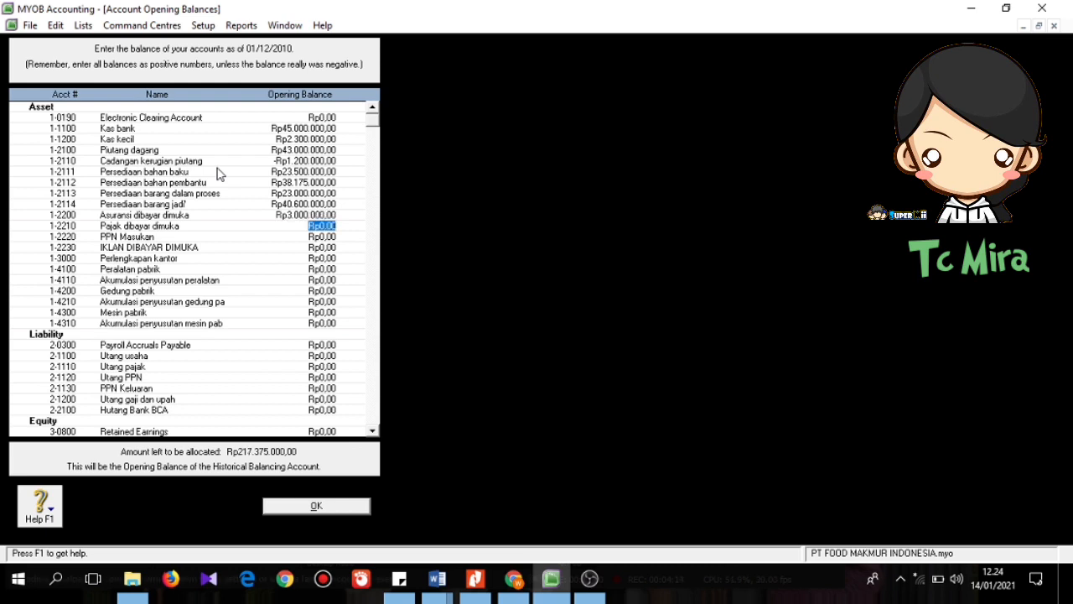
# - Set the opening balance of 1-2210 Pajak dibayar dimuka to Rp2.000.000 and of 1-3000 Perlengkapan kantor to Rp1.075.000
pyautogui.write('2000000')
pyautogui.press('Tab')
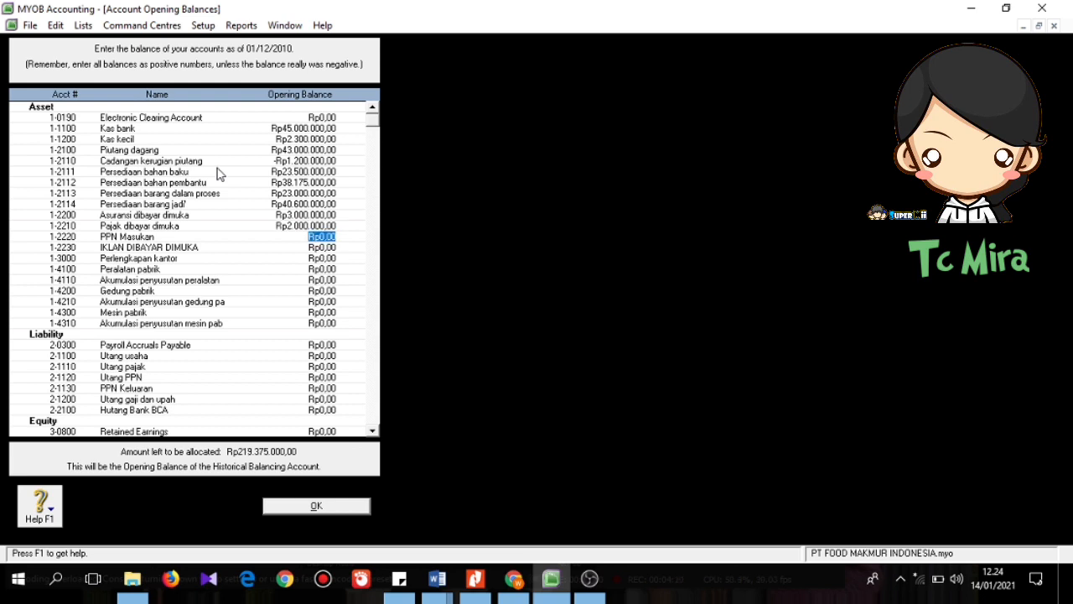
pyautogui.press('Tab')
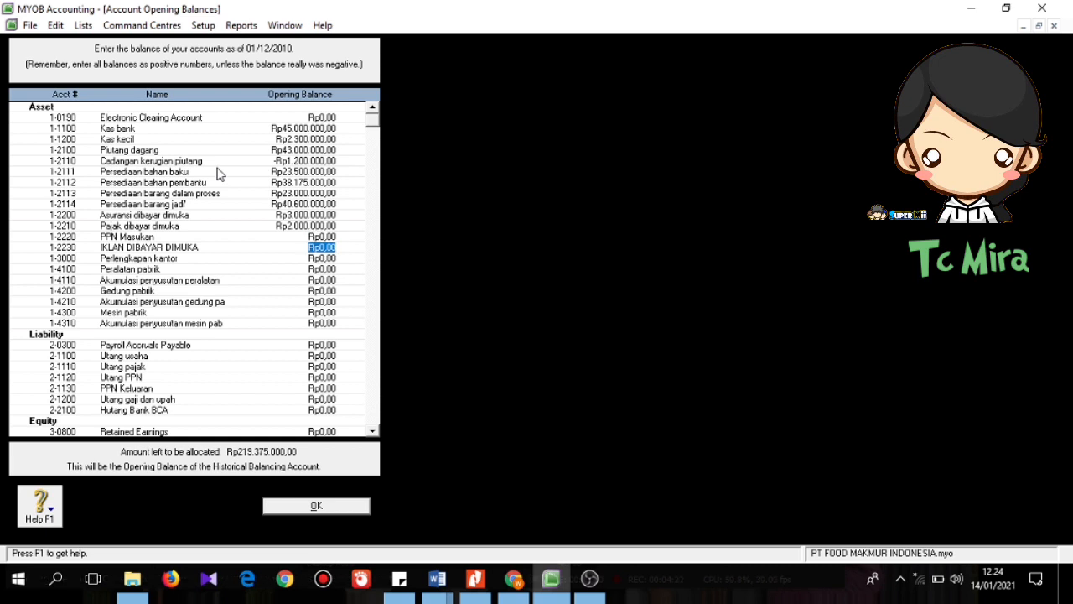
pyautogui.press('Tab')
pyautogui.write('10750000')
pyautogui.press('Tab')
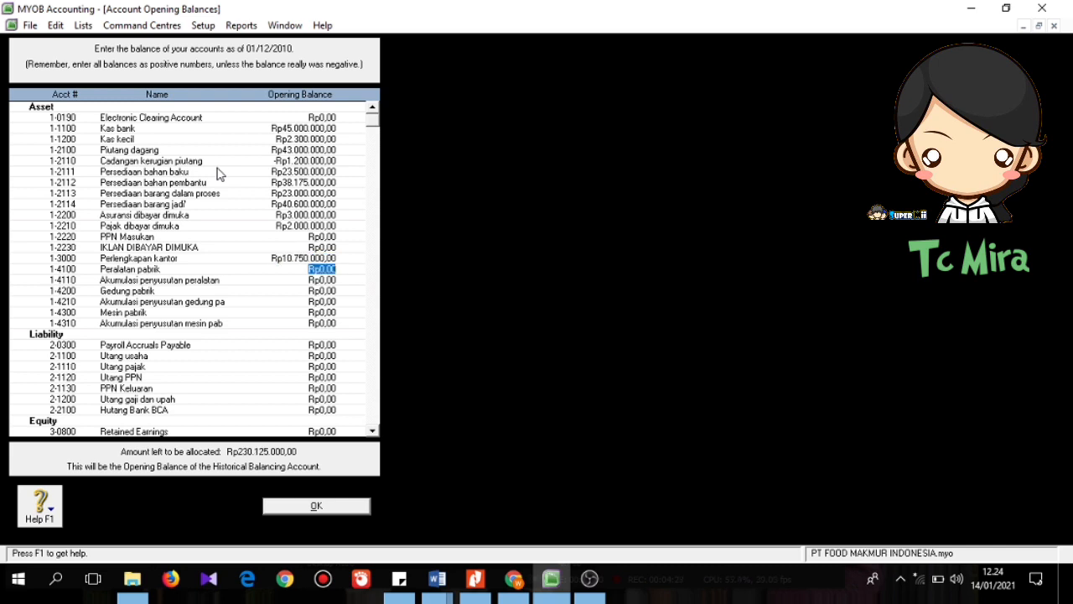
pyautogui.hotkey('shift', 'Tab')
pyautogui.write('1.075.')
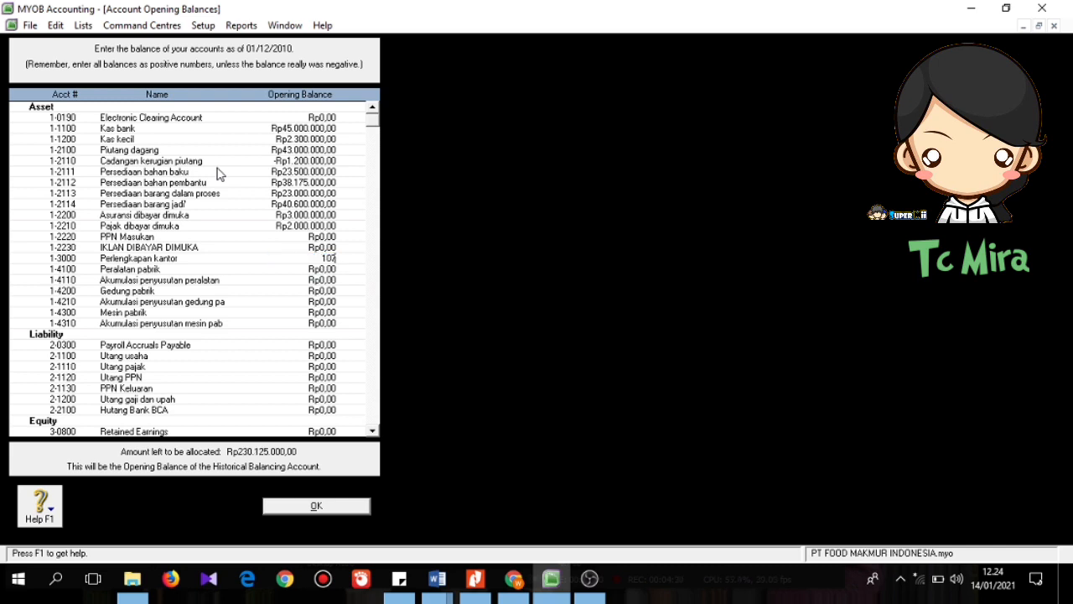
pyautogui.write('000')
pyautogui.press('Tab')
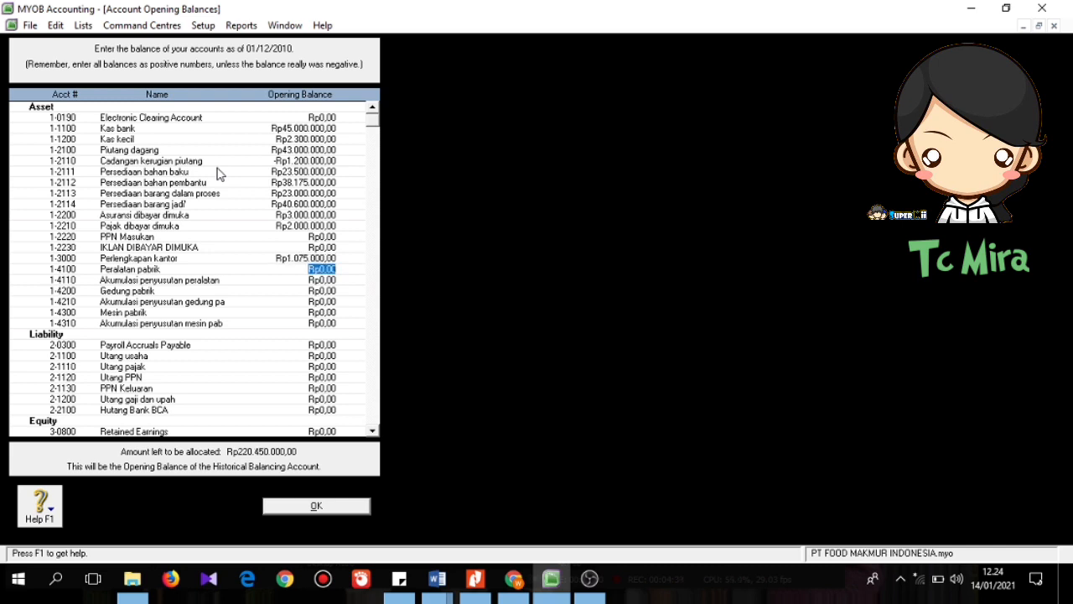
# - Set the opening balance of 1-4100 Peralatan pabrik to Rp37.600.000 and of 1-4110 Akumulasi penyusutan peralatan to -Rp3.760.000
pyautogui.write('37.600.0')
pyautogui.write('00000')
pyautogui.press('Tab')
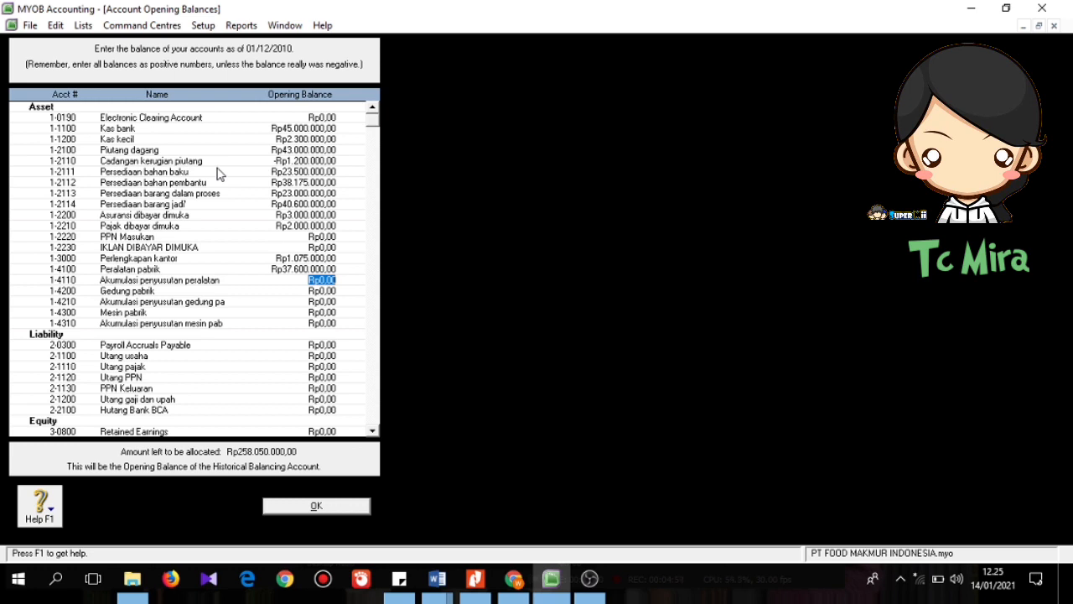
pyautogui.write('-Rp3.76')
pyautogui.write('0.000')
pyautogui.press('Tab')
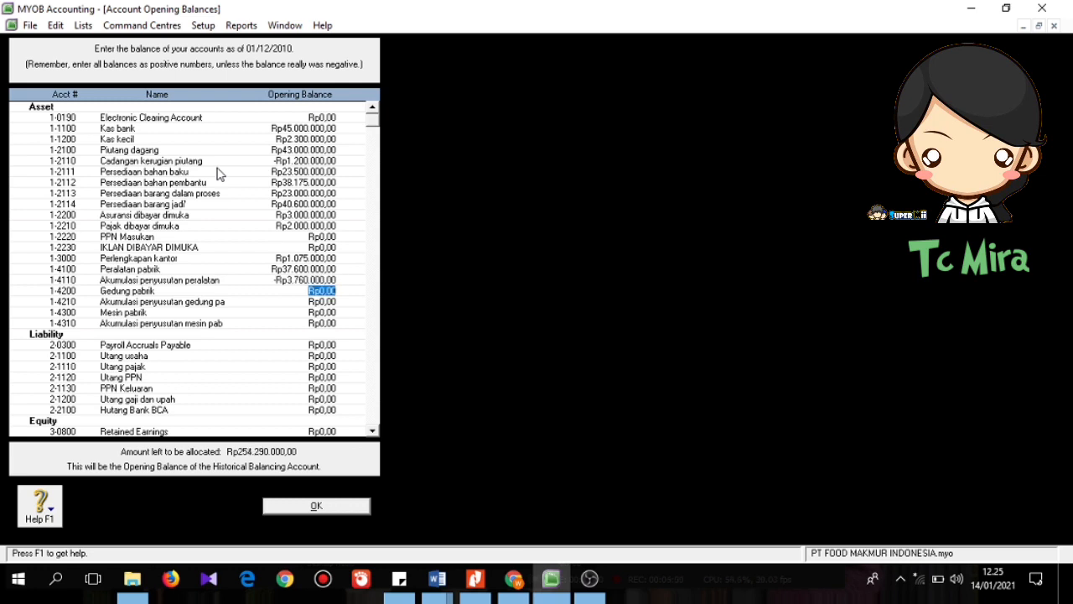
# - Set the opening balance of 1-4200 Gedung pabrik to Rp250.000.000 and of its accumulated depreciation account 1-4210 to -Rp25.000.000
pyautogui.write('250.000.')
pyautogui.write('0000000')
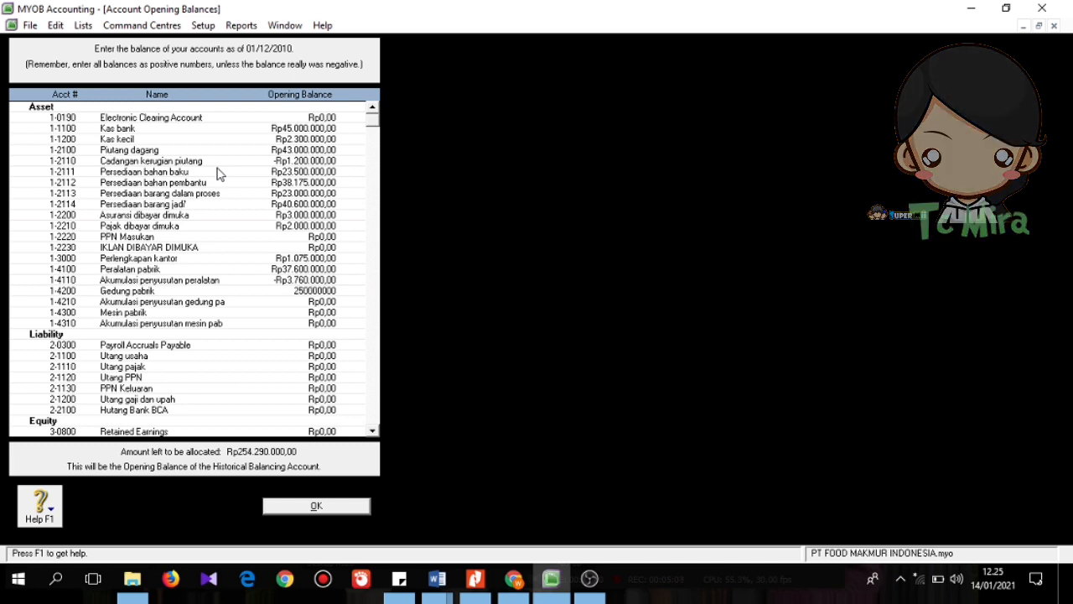
pyautogui.press('Tab')
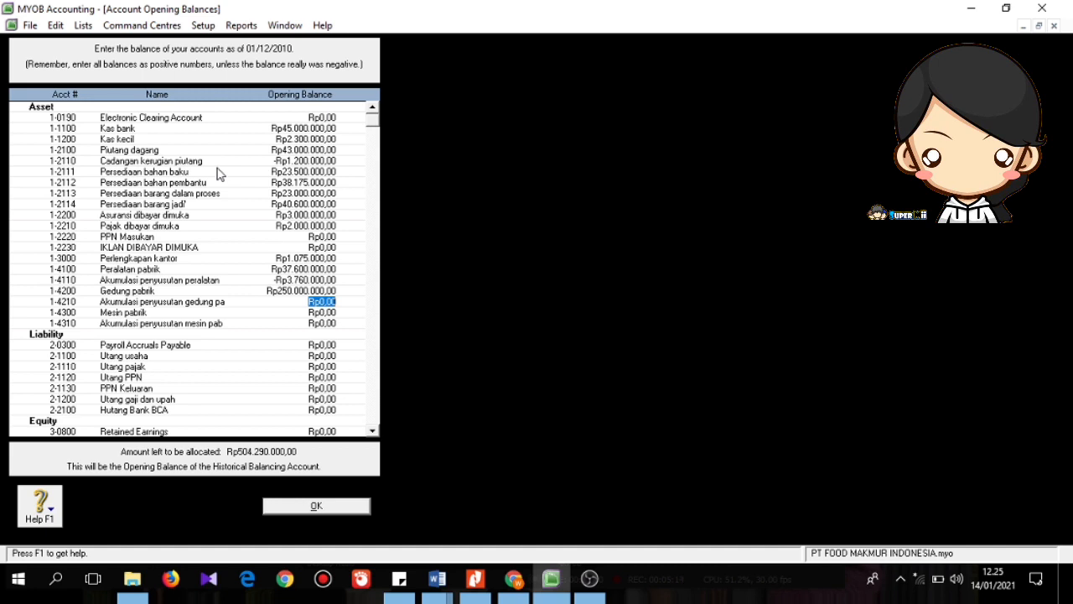
pyautogui.write('-Rp25.000.00')
pyautogui.write('0')
pyautogui.press('Tab')
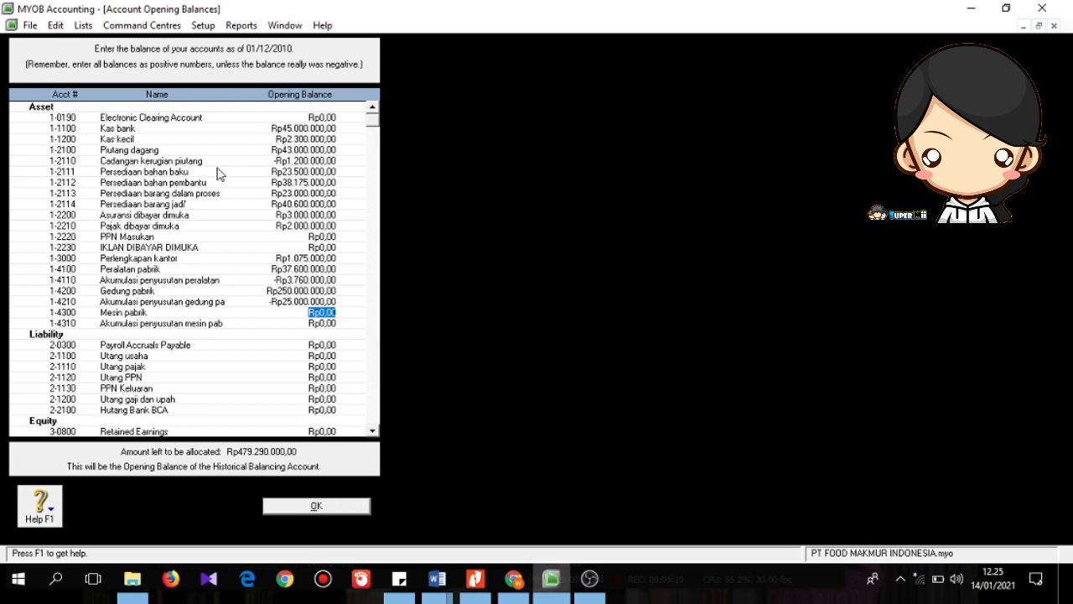
# - Set the opening balance of 1-4300 Mesin pabrik to Rp59.000.000 and of its accumulated depreciation account 1-4310 to -Rp5.900.000
pyautogui.write('59000000')
pyautogui.press('Tab')
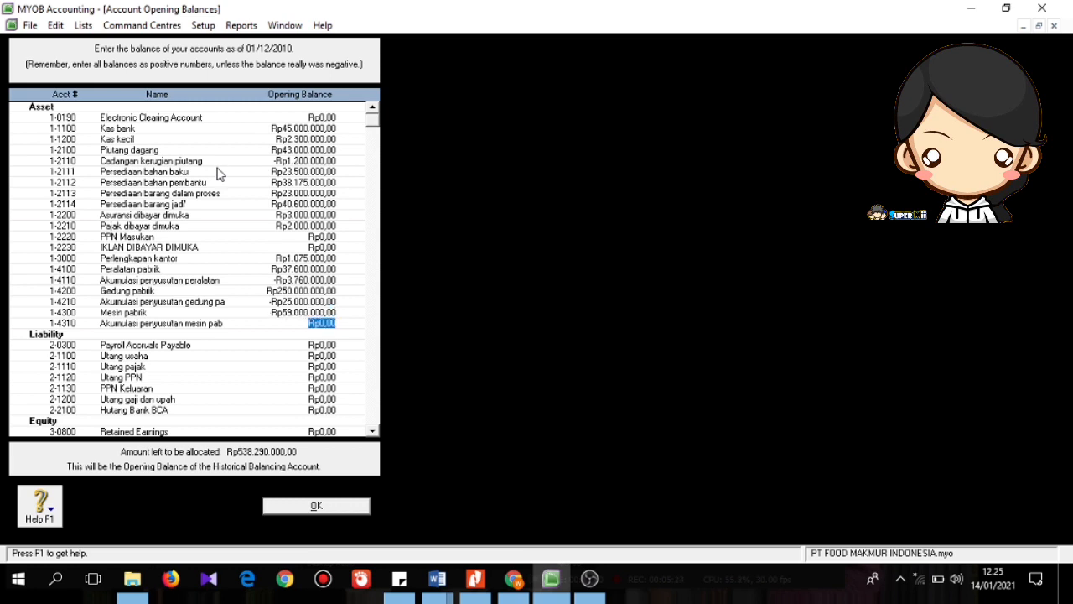
pyautogui.write('-Rp5.900.')
pyautogui.write('000')
pyautogui.press('Tab')
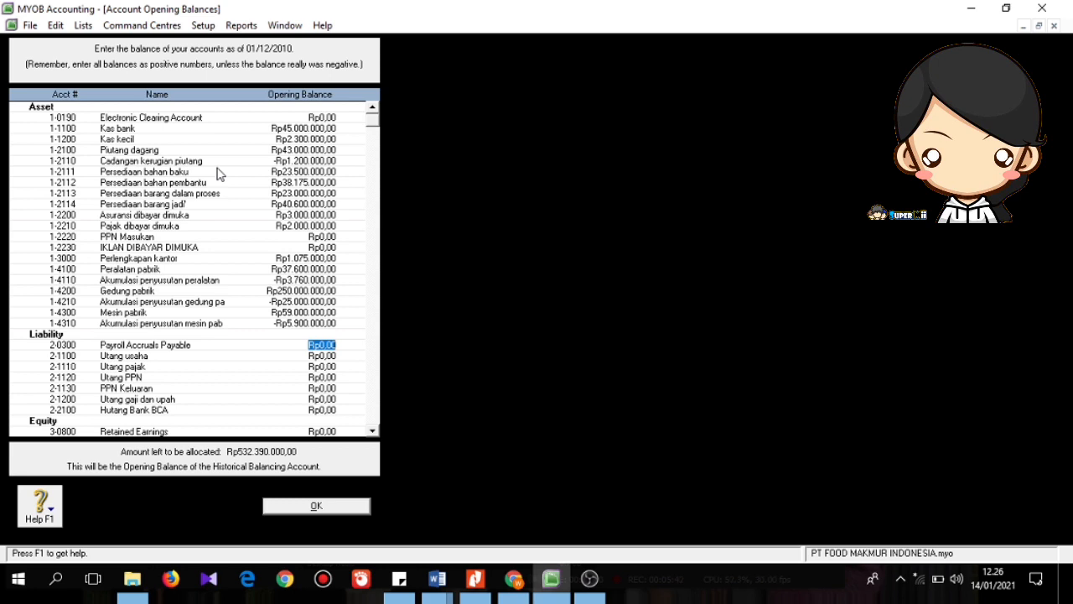
# - Set the opening balance of 2-1100 Utang usaha to Rp43.000.000 and of 2-1110 Utang pajak to Rp3.500.000
pyautogui.press('Tab')
pyautogui.write('43.000.000')
pyautogui.press('Tab')
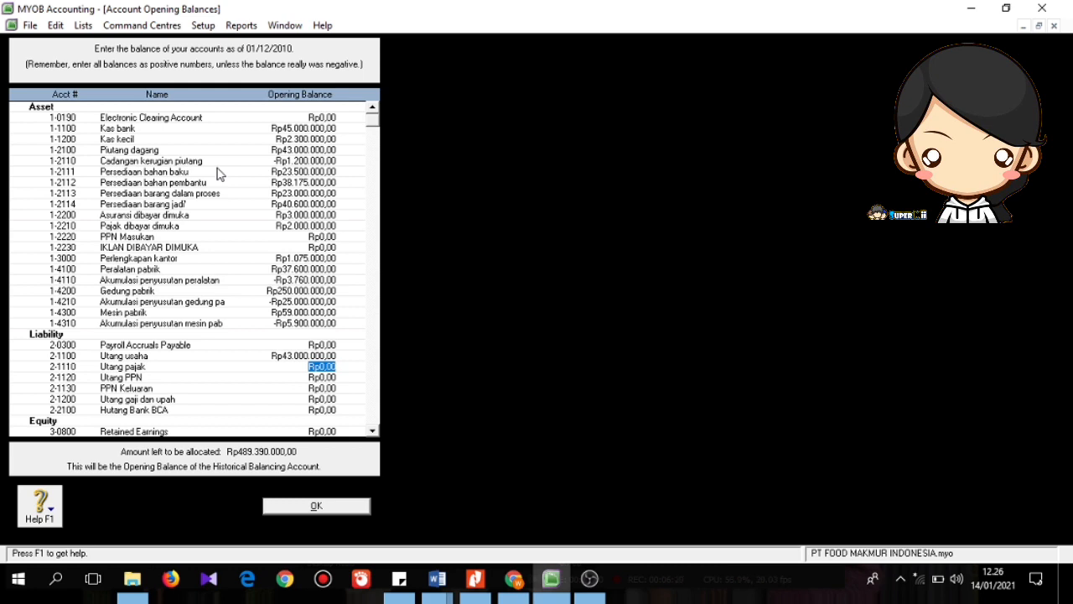
pyautogui.write('3500000')
pyautogui.press('Tab')
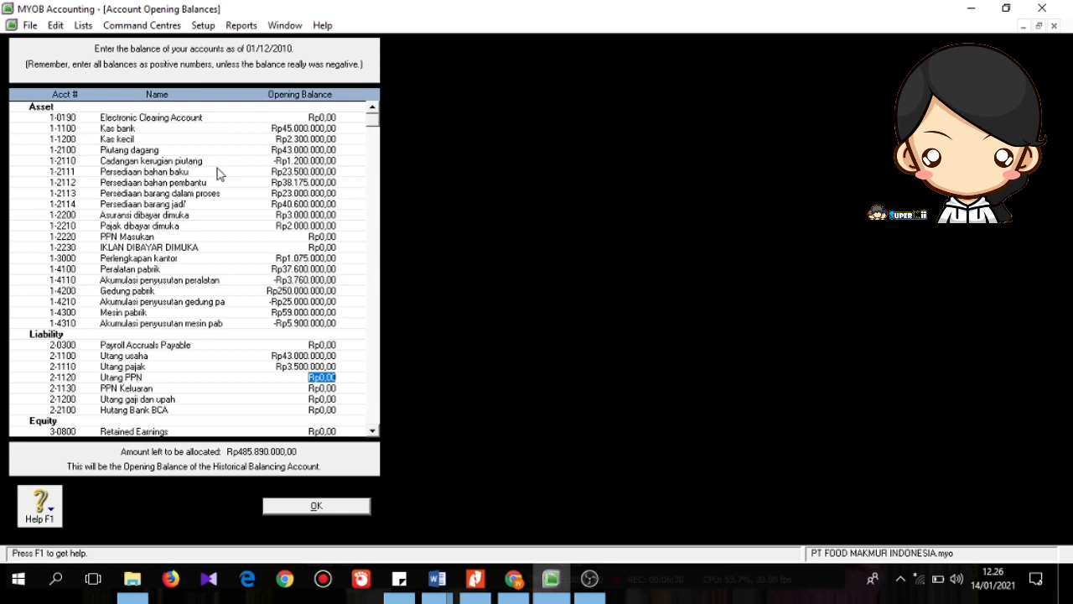
# - Set the opening balance of the liability account 2-2100 Hutang Bank BCA to Rp200.000.000
pyautogui.press('Tab')
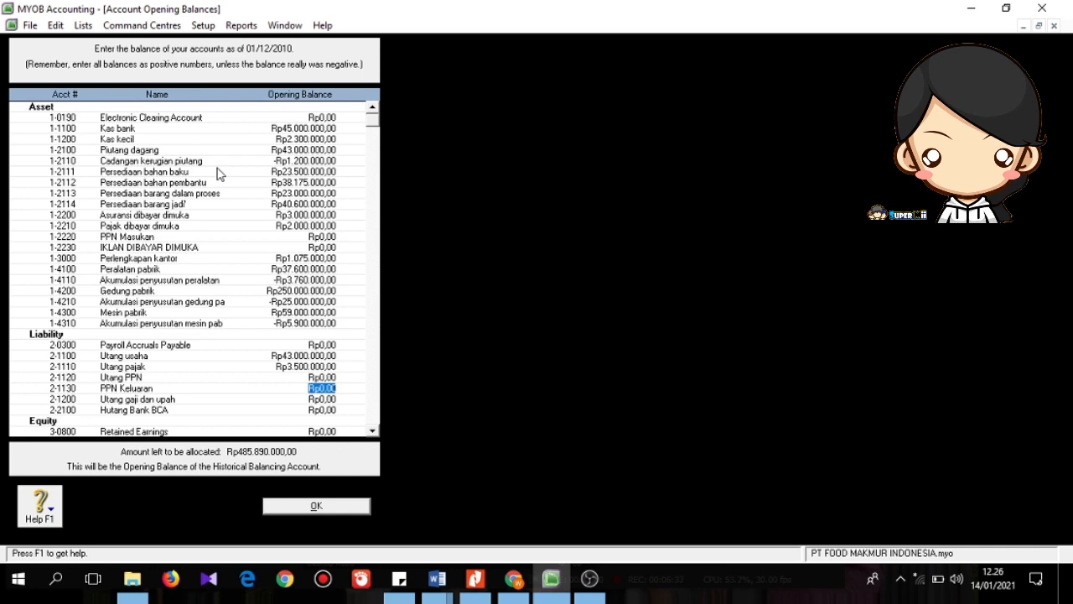
pyautogui.press('Tab')
pyautogui.press('Tab')
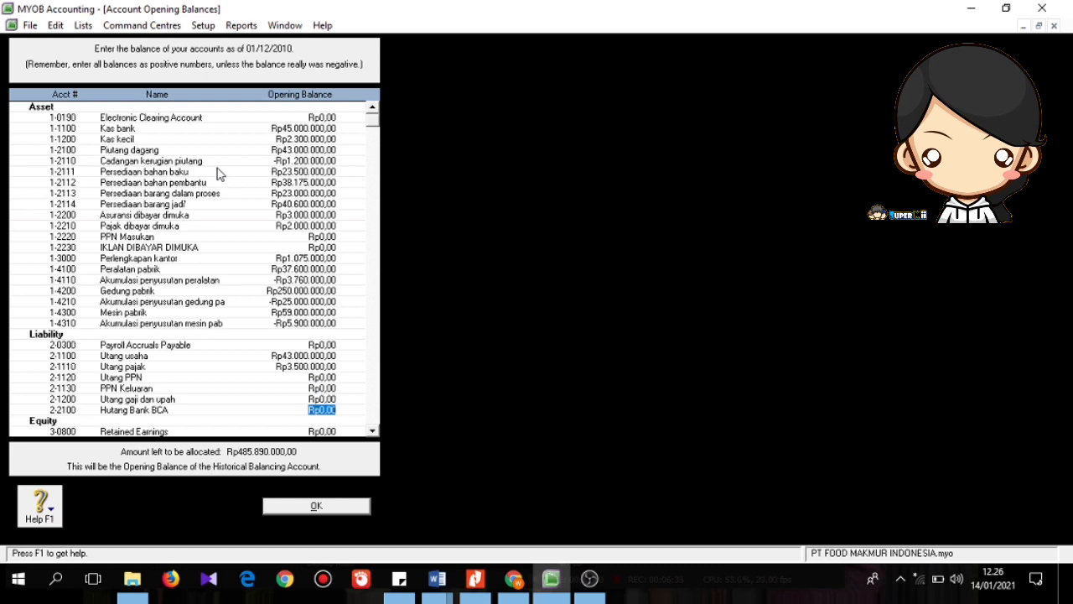
pyautogui.write('200.000.0')
pyautogui.write('00')
pyautogui.press('Tab')
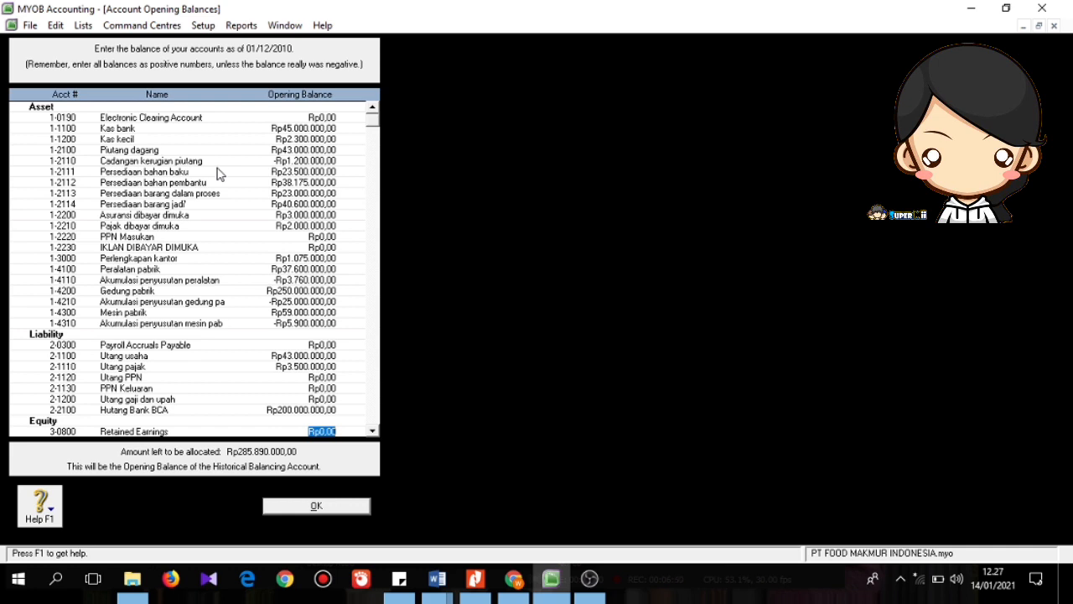
pyautogui.write('2100')
pyautogui.press('BackSpace')
pyautogui.write('840.')
pyautogui.write('000')
pyautogui.press('Tab')
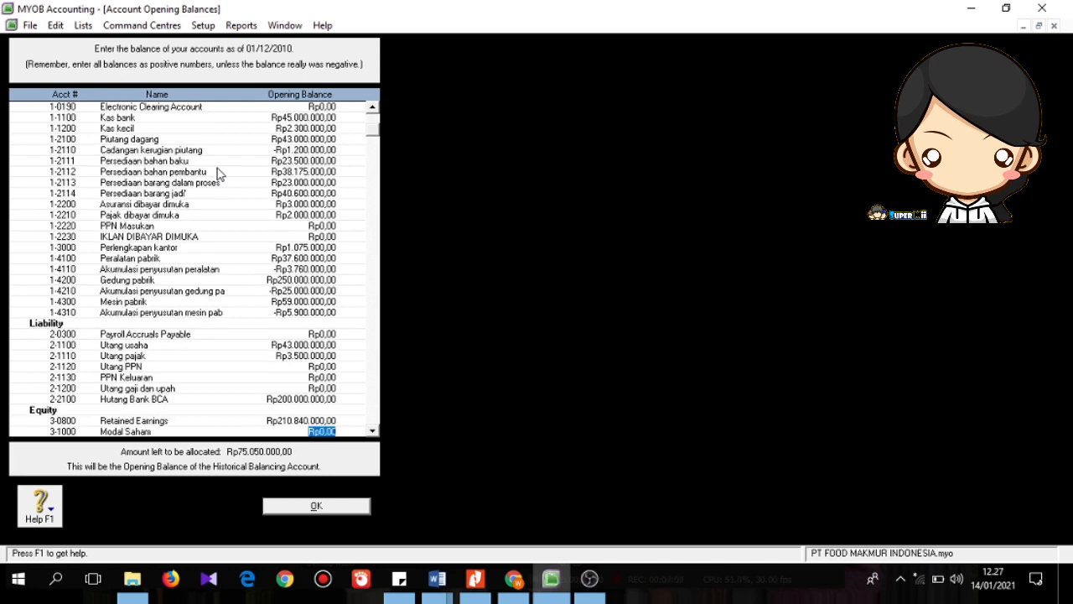
pyautogui.click(303, 420)
pyautogui.press('Delete')
pyautogui.press('Tab')
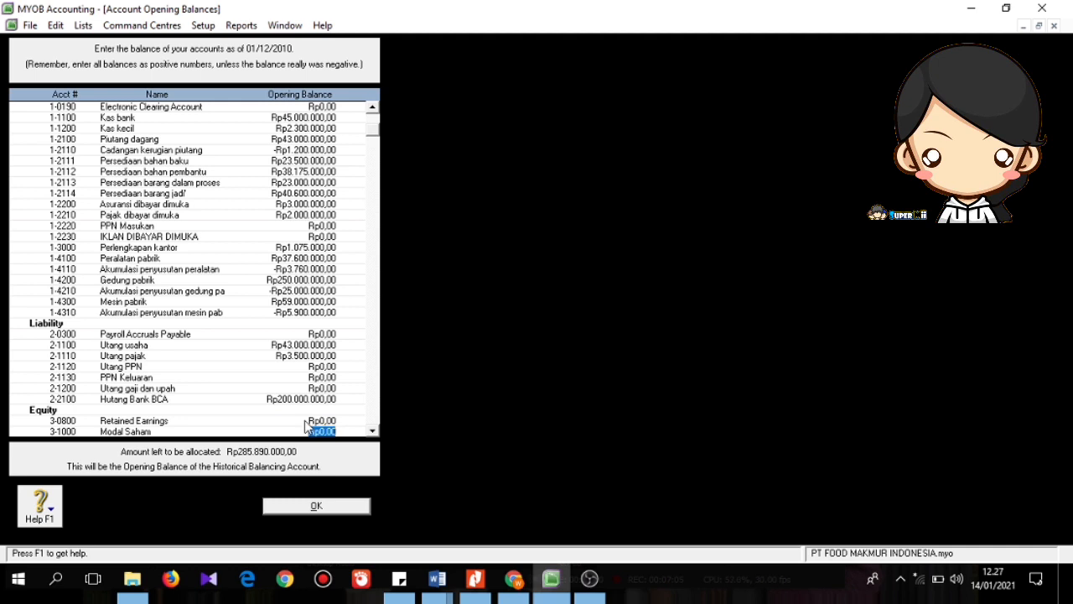
# - Set the opening balance of 3-1000 Modal Saham to Rp210.840.000 and of 3-2000 Dividen to -Rp5.000.000
pyautogui.write('210.840.000')
pyautogui.press('Tab')
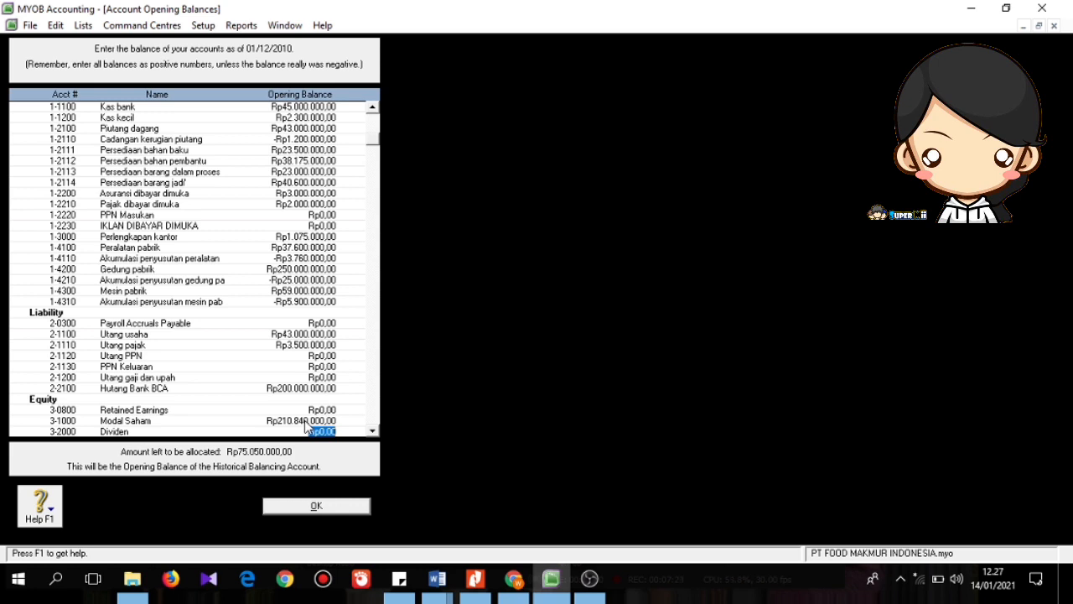
pyautogui.write('-Rp5.000.')
pyautogui.write('000000')
pyautogui.press('Tab')
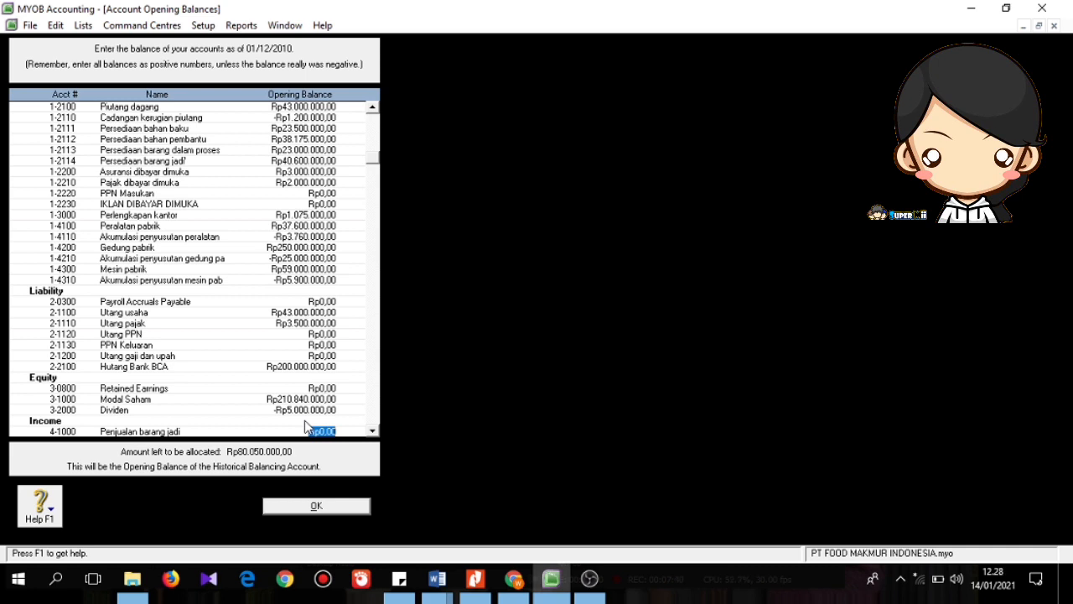
# - Set the opening balance of 4-1000 Penjualan barang jadi to Rp250.000.000 and of 4-1200 Return penjualan to -Rp23.000.000
pyautogui.write('250000000')
pyautogui.press('Tab')
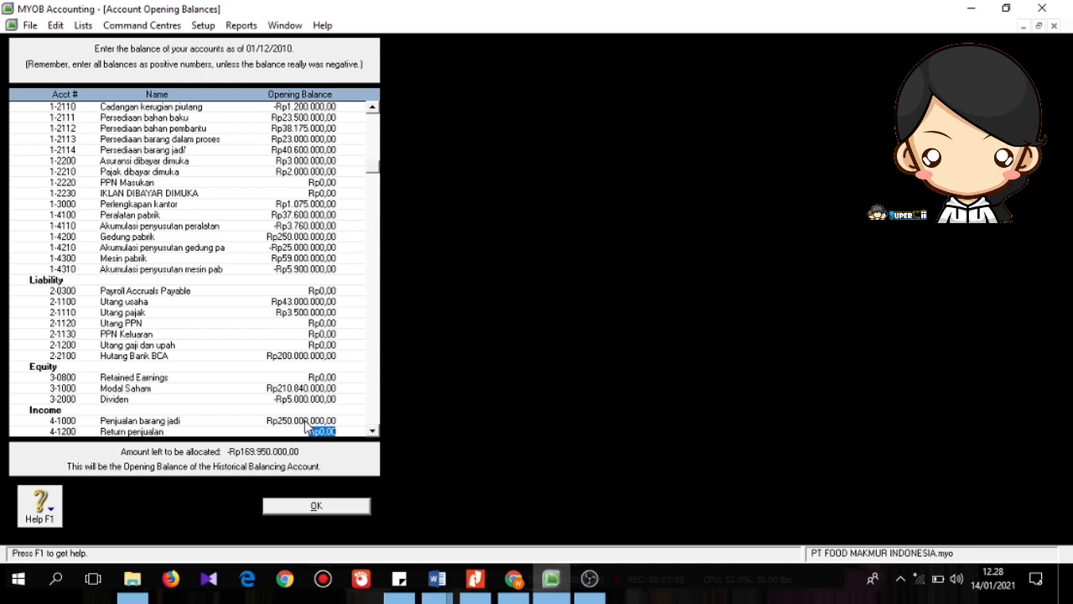
pyautogui.write('23000000')
pyautogui.press('Return')
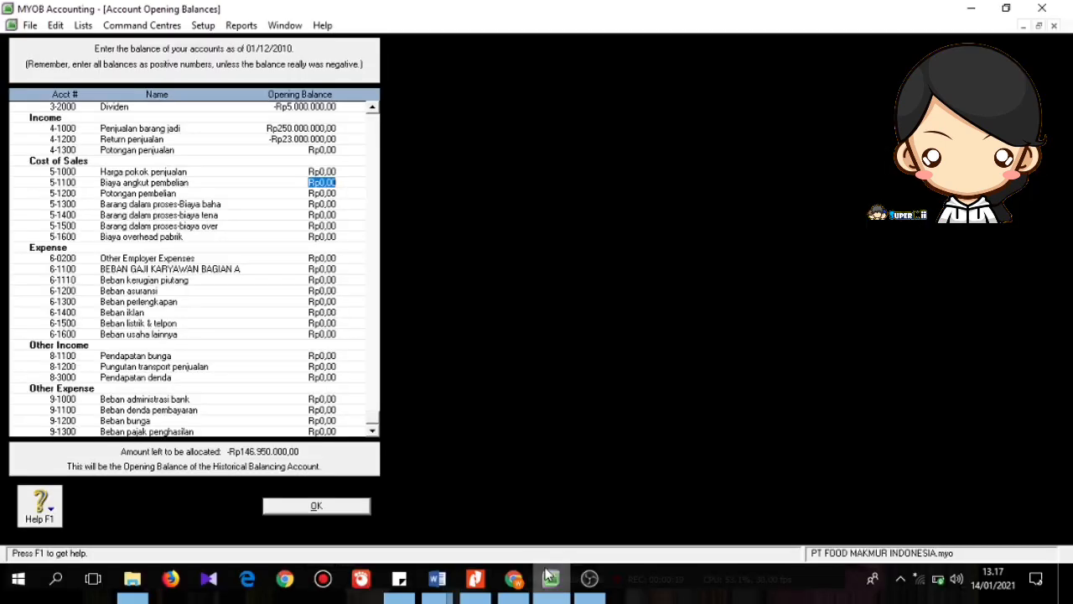
# - Set the opening balance of the income account 4-1300 Potongan penjualan to Rp12.000.000
pyautogui.press('Up')
pyautogui.press('Up')
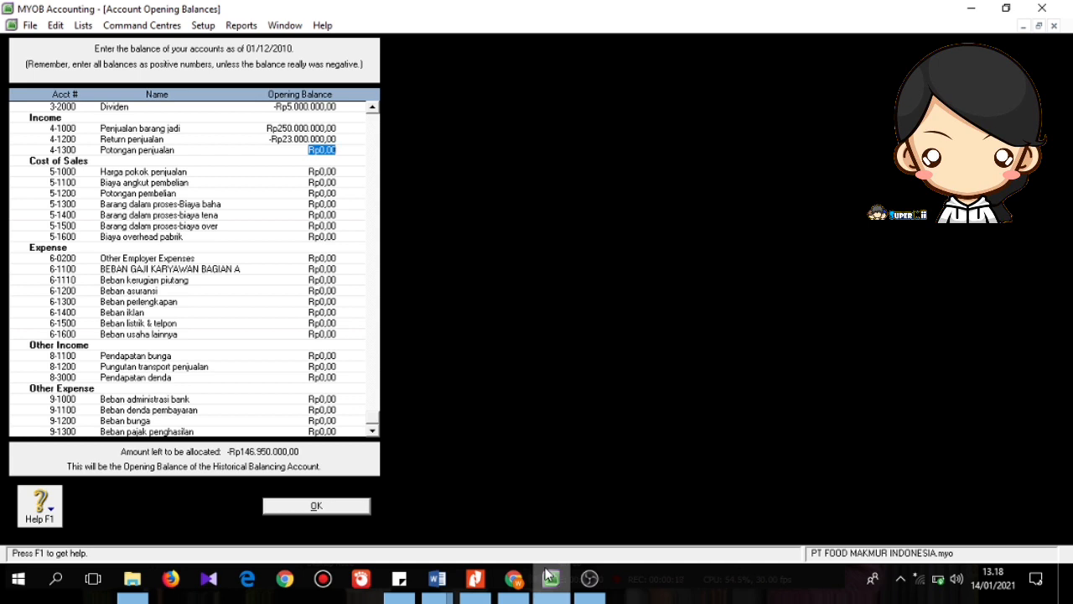
pyautogui.write('12000000')
pyautogui.press('Down')
pyautogui.press('Down')
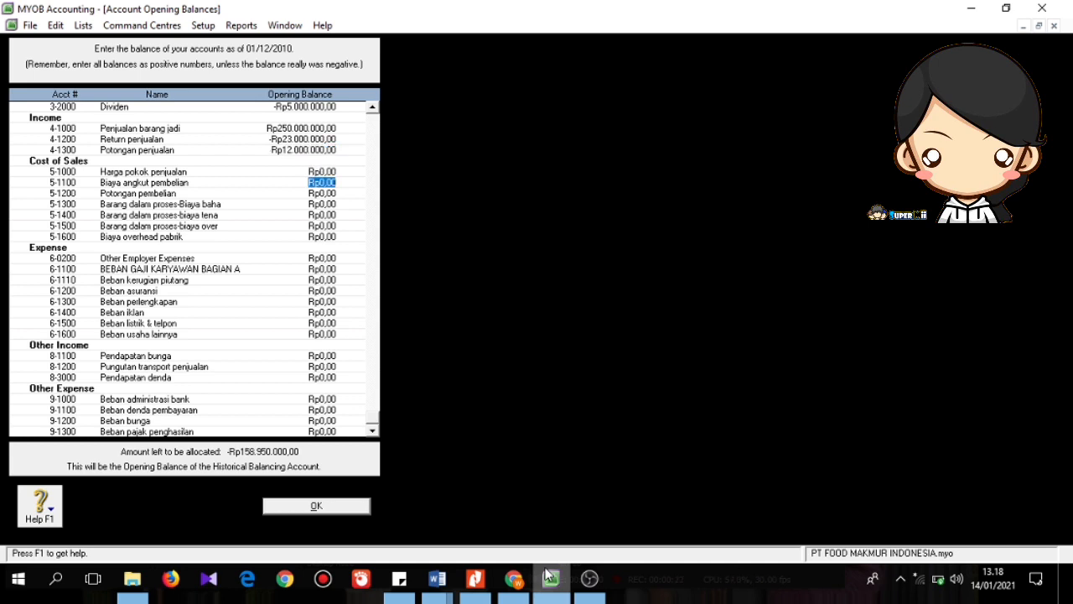
# - Set the opening balance of the cost of sales account 5-1000 Harga pokok penjualan to Rp111.000.000
pyautogui.press('Up')
pyautogui.write('111000000')
pyautogui.press('Tab')
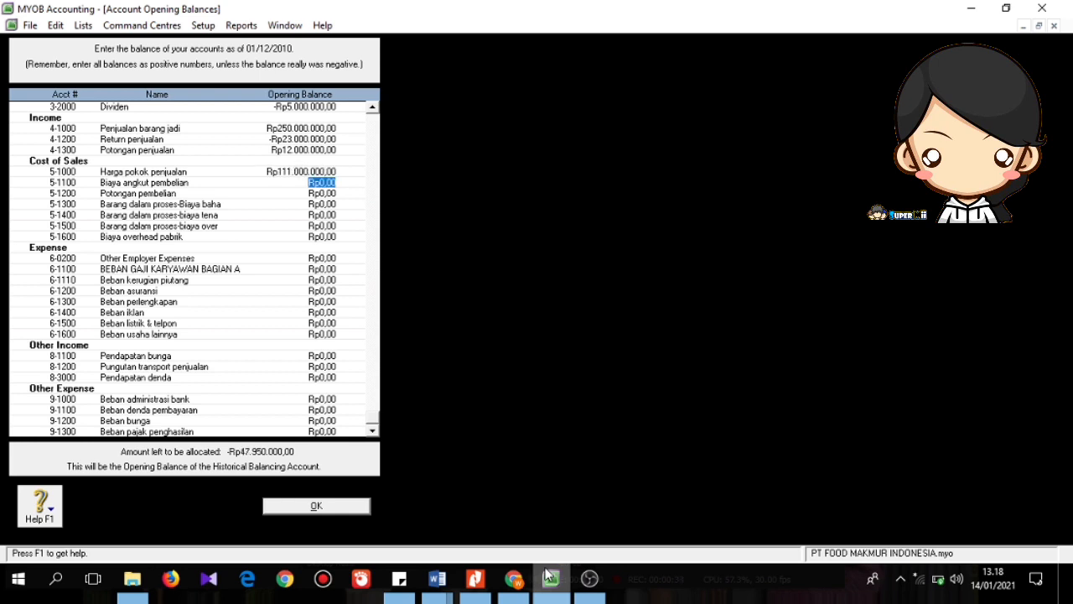
pyautogui.press('Tab')
pyautogui.press('Tab')
pyautogui.press('Tab')
pyautogui.press('Tab')
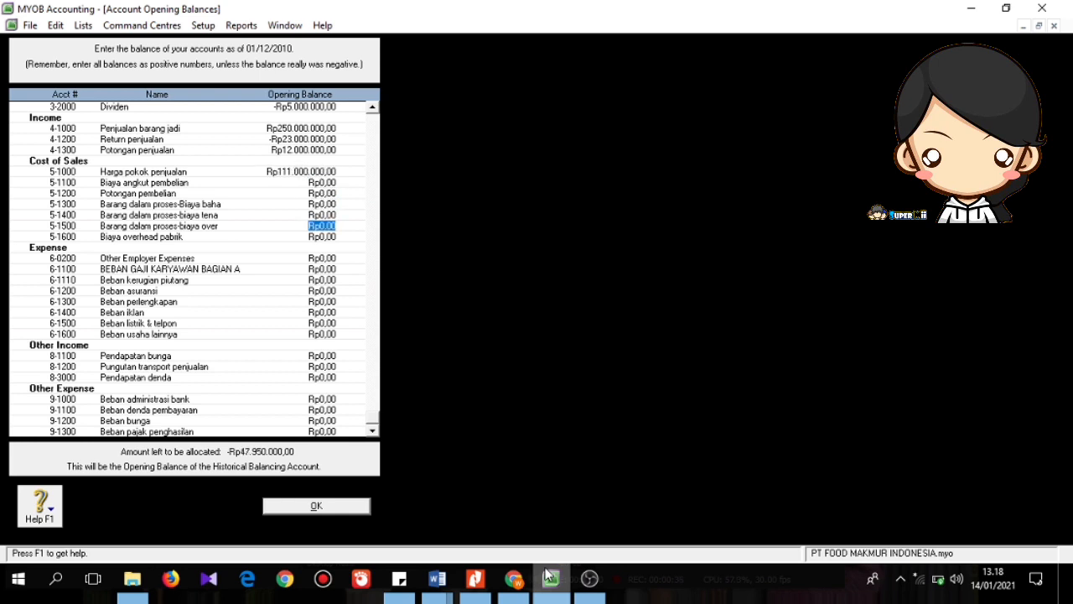
pyautogui.press('Tab')
pyautogui.press('Tab')
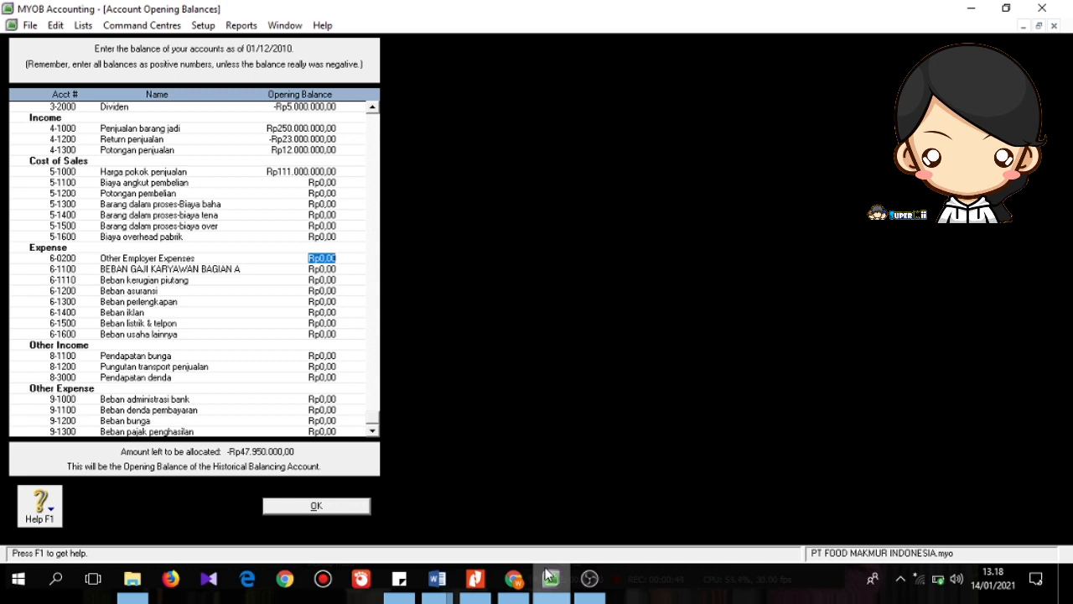
pyautogui.write('15000000')
pyautogui.press('BackSpace')
pyautogui.press('BackSpace')
pyautogui.press('BackSpace')
pyautogui.press('BackSpace')
pyautogui.press('BackSpace')
pyautogui.press('BackSpace')
pyautogui.press('BackSpace')
# - Set the opening balance of 6-1100 Beban gaji karyawan to Rp15.000.000 and of 6-1400 Beban iklan to Rp4.000.000
pyautogui.press('Tab')
pyautogui.write('15.000.000')
pyautogui.press('Tab')
pyautogui.press('Tab')
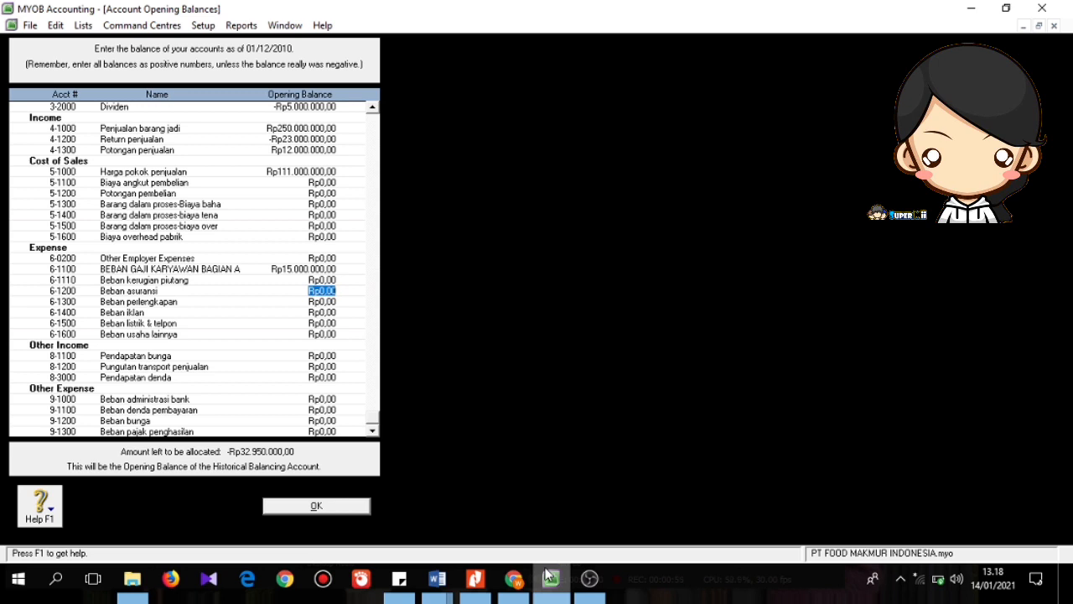
pyautogui.press('Tab')
pyautogui.press('Tab')
pyautogui.write('4.000.000')
pyautogui.press('Tab')
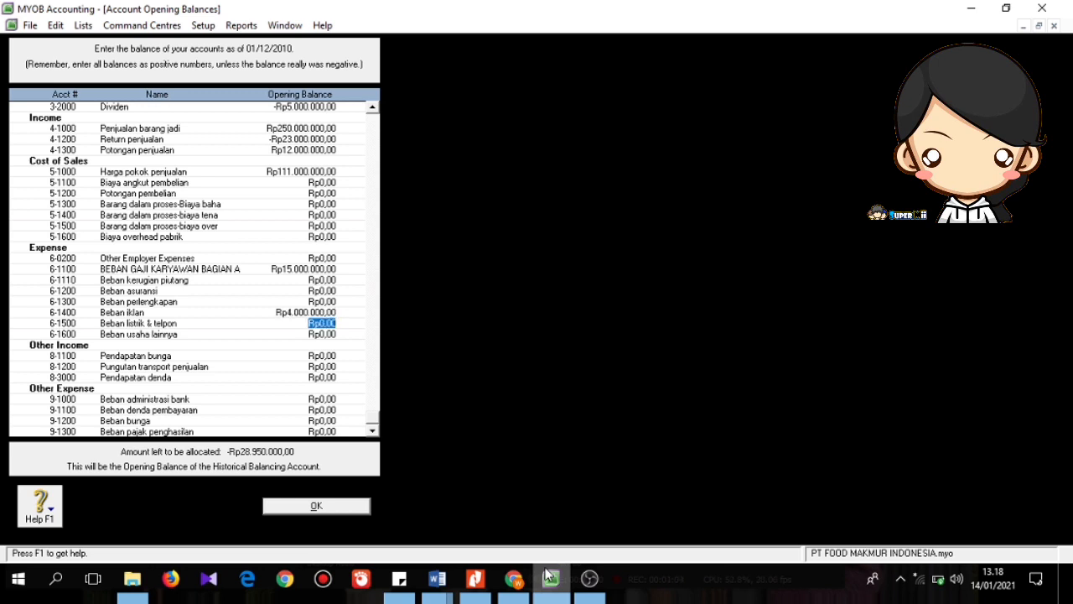
# - Set the opening balance of 6-1500 Beban listrik & telpon to Rp5.000.000 and of 6-1600 Beban usaha lainnya to Rp2.500.000
pyautogui.write('5000000')
pyautogui.press('Tab')
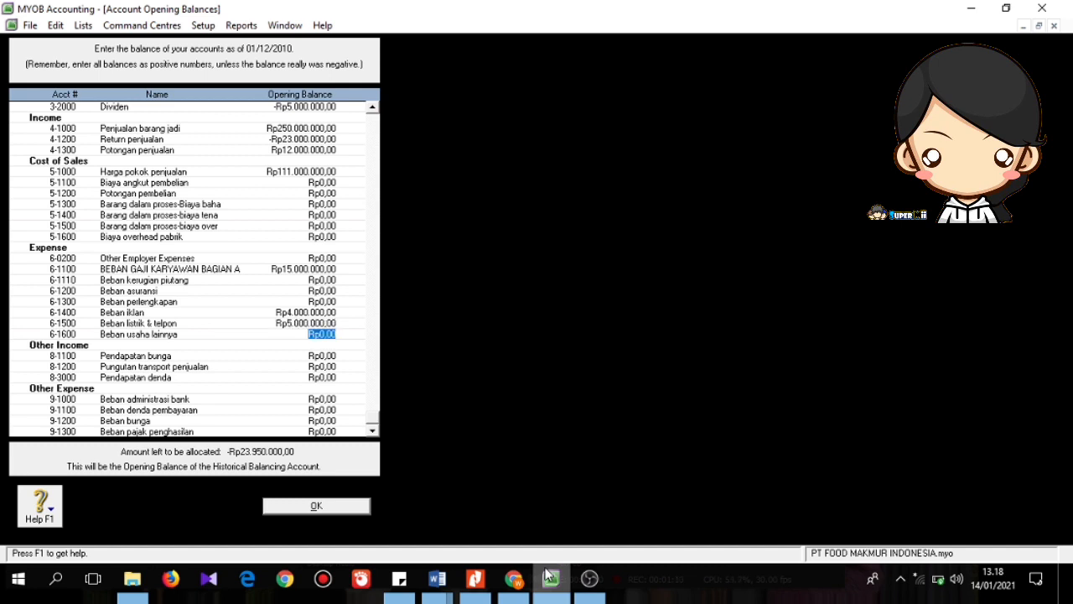
pyautogui.write('2500000')
pyautogui.press('Tab')
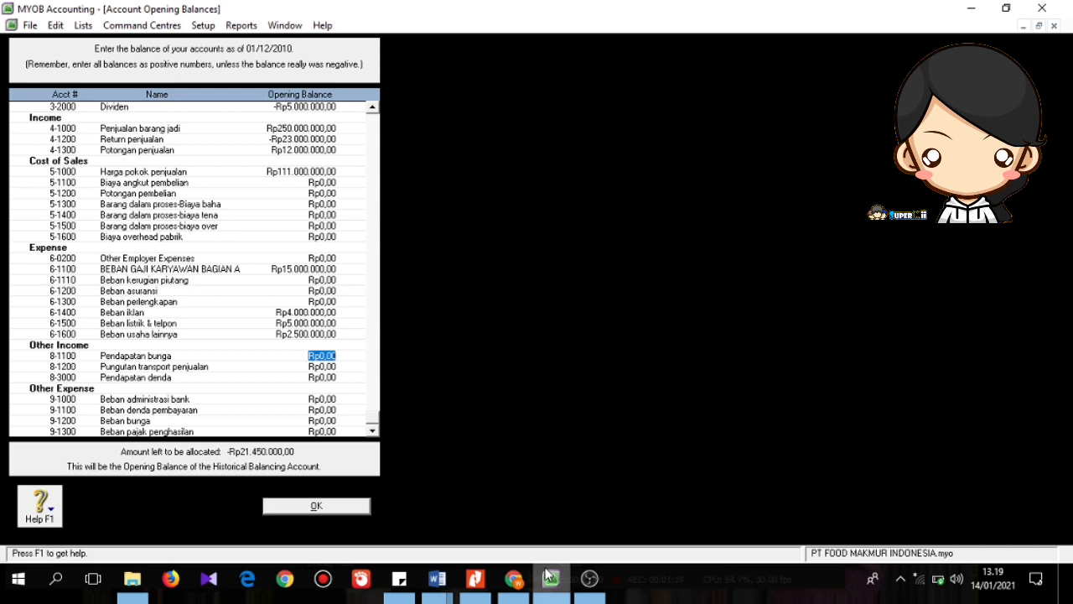
# - Set the opening balance of 8-1100 Pendapatan bunga to Rp2.500.000 and of 8-3000 Pendapatan denda to Rp2.300.000
pyautogui.write('2500000')
pyautogui.press('Tab')
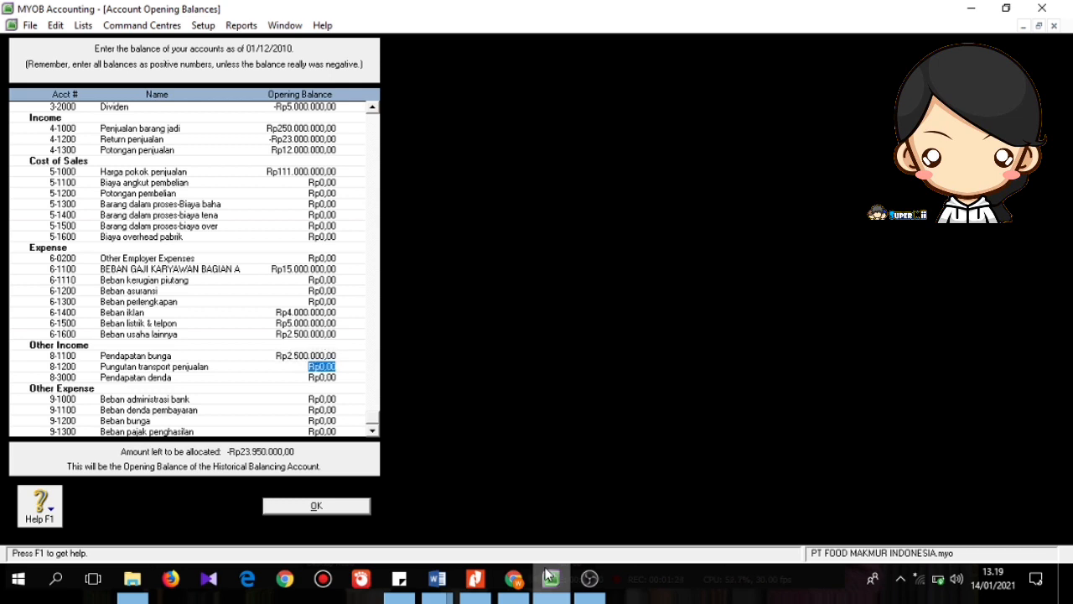
pyautogui.press('Tab')
pyautogui.write('230000')
pyautogui.press('Tab')
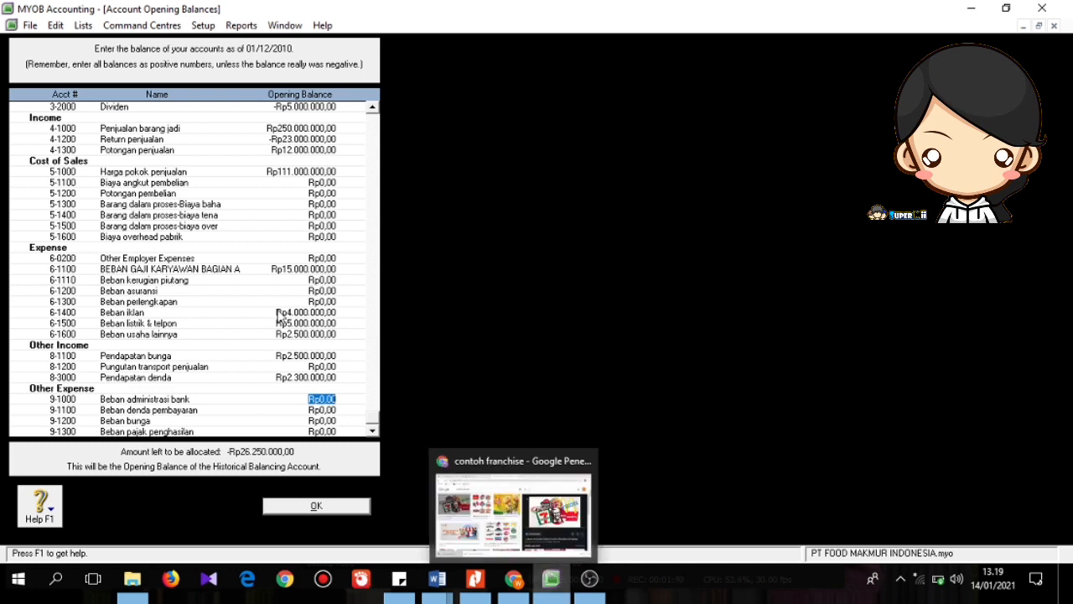
# - Set the opening balance of 4-1300 Potongan penjualan to the negative amount -Rp12.000.000
pyautogui.click(283, 150)
pyautogui.write('-Rp12.000.0')
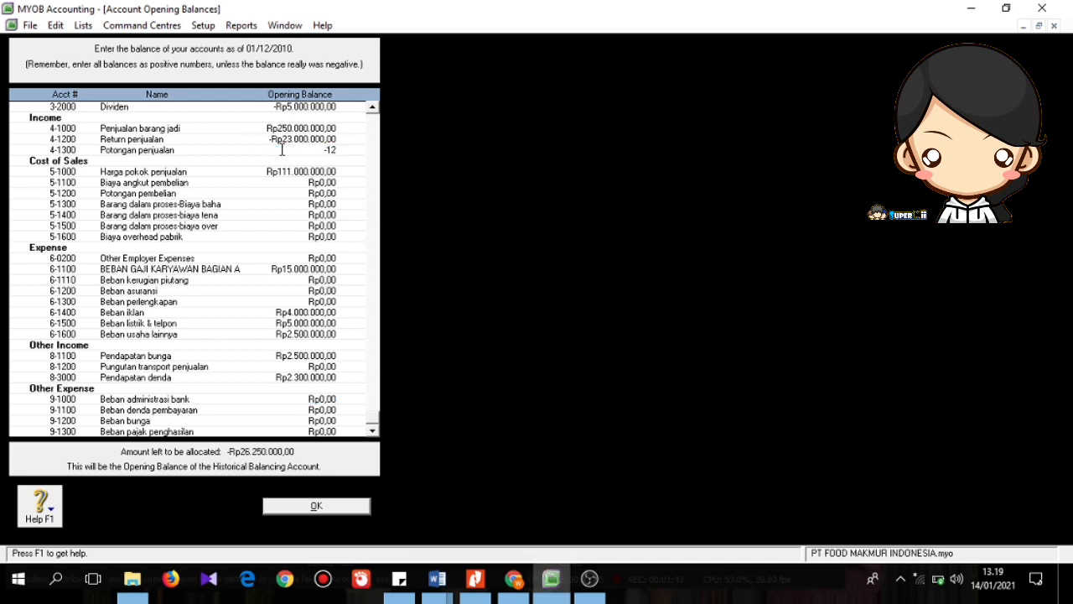
pyautogui.write('00')
pyautogui.press('Tab')
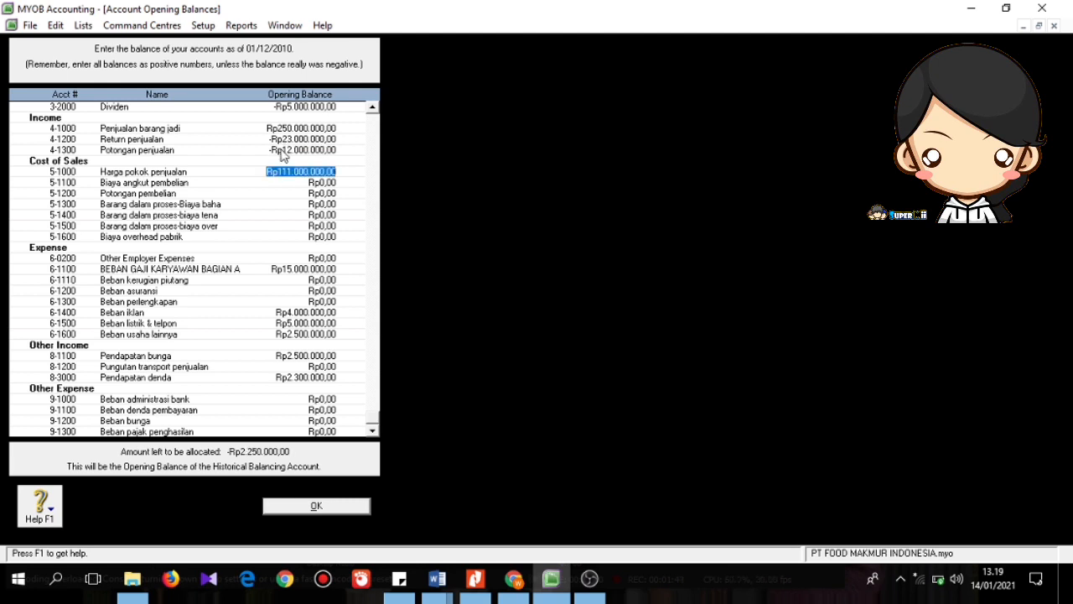
# - Set the opening balance of 9-1000 Beban administrasi bank to Rp500.000 and of 9-1100 Beban denda pembayaran to Rp250.000
pyautogui.press('Tab')
pyautogui.press('Tab')
pyautogui.press('Tab')
pyautogui.press('Tab')
pyautogui.press('Tab')
pyautogui.press('Tab')
pyautogui.press('Tab')
pyautogui.press('Tab')
pyautogui.press('Tab')
pyautogui.press('Tab')
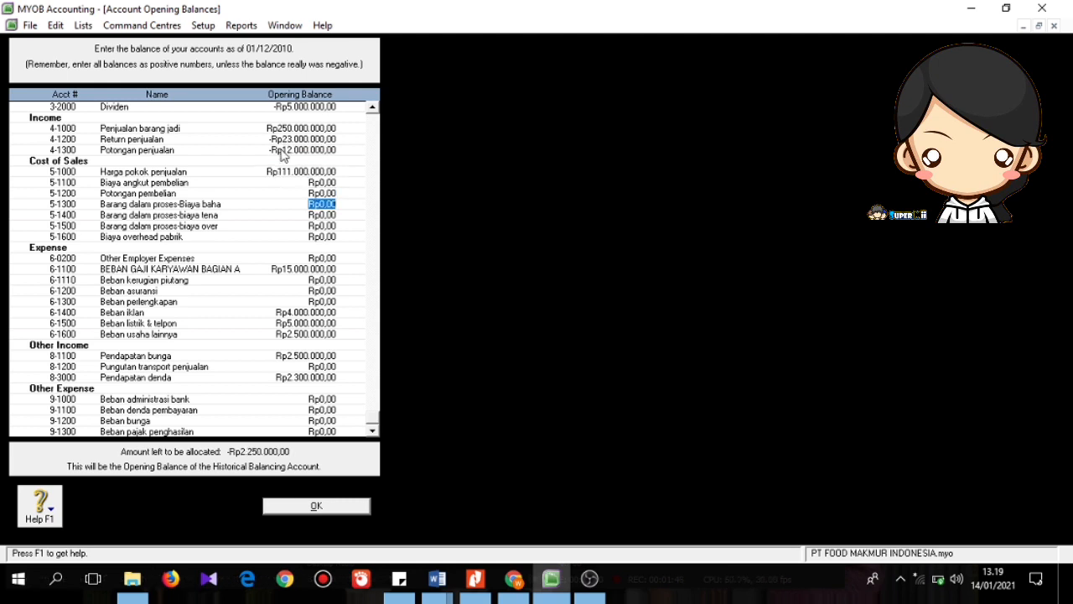
pyautogui.press('Tab')
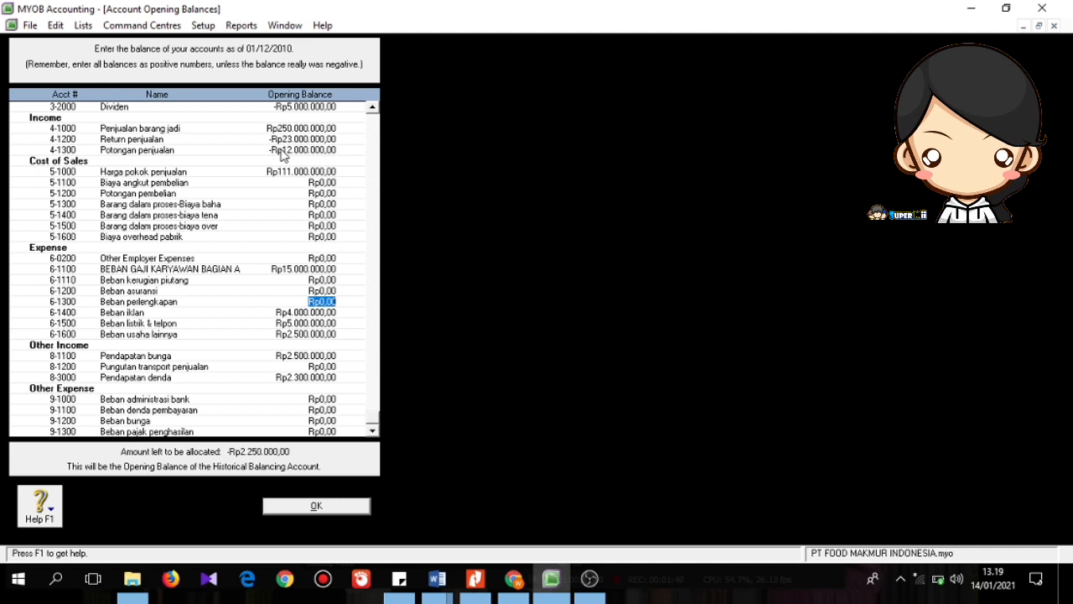
pyautogui.press('Tab')
pyautogui.press('Tab')
pyautogui.press('Tab')
pyautogui.press('Tab')
pyautogui.press('Tab')
pyautogui.press('Tab')
pyautogui.press('Tab')
pyautogui.press('Tab')
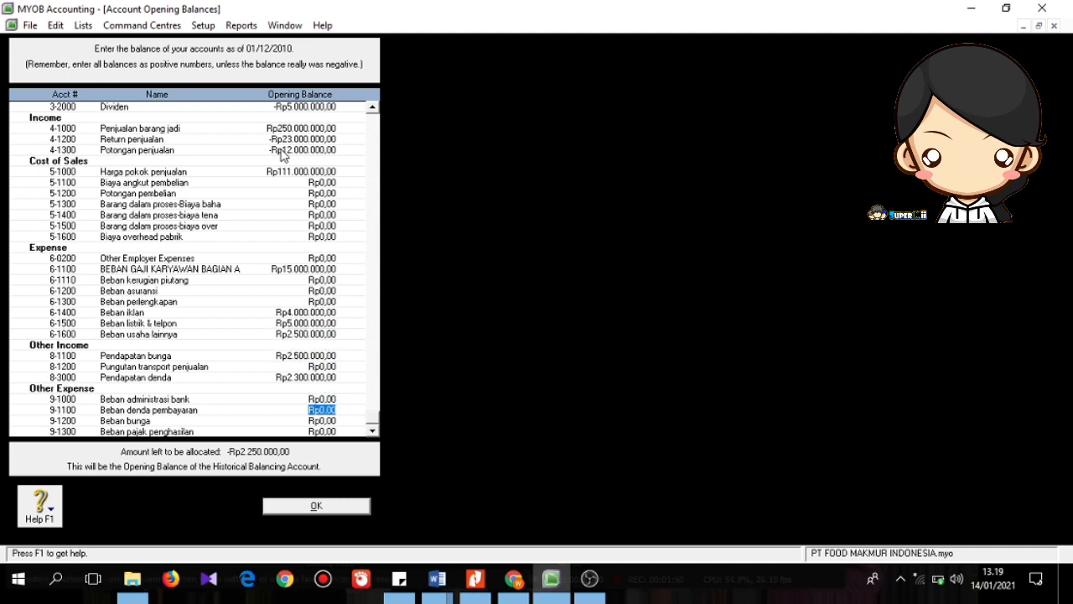
pyautogui.hotkey('shift', 'Tab')
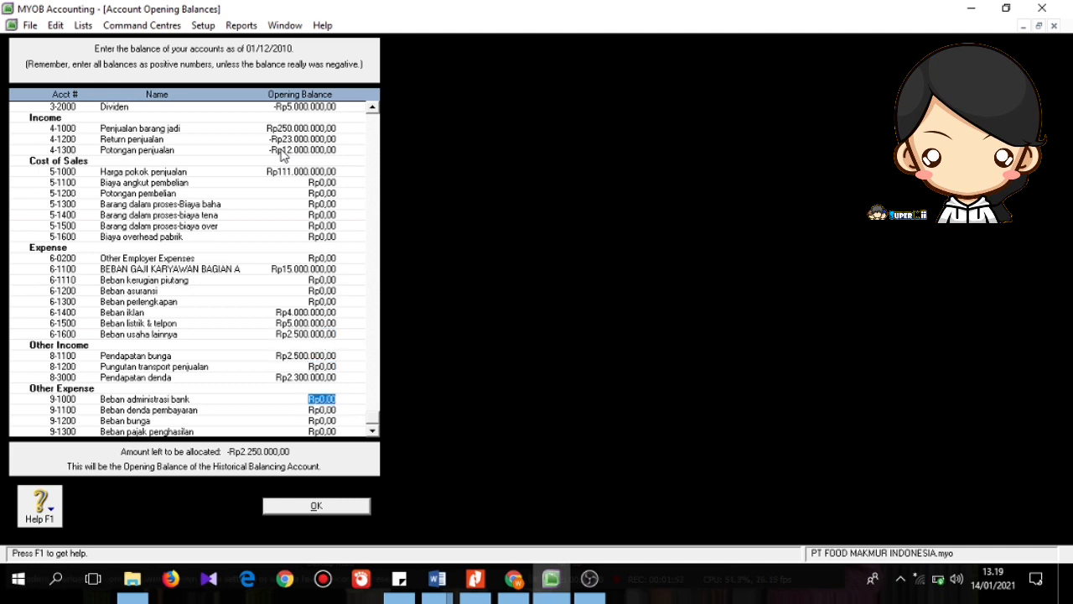
pyautogui.write('500000')
pyautogui.press('Tab')
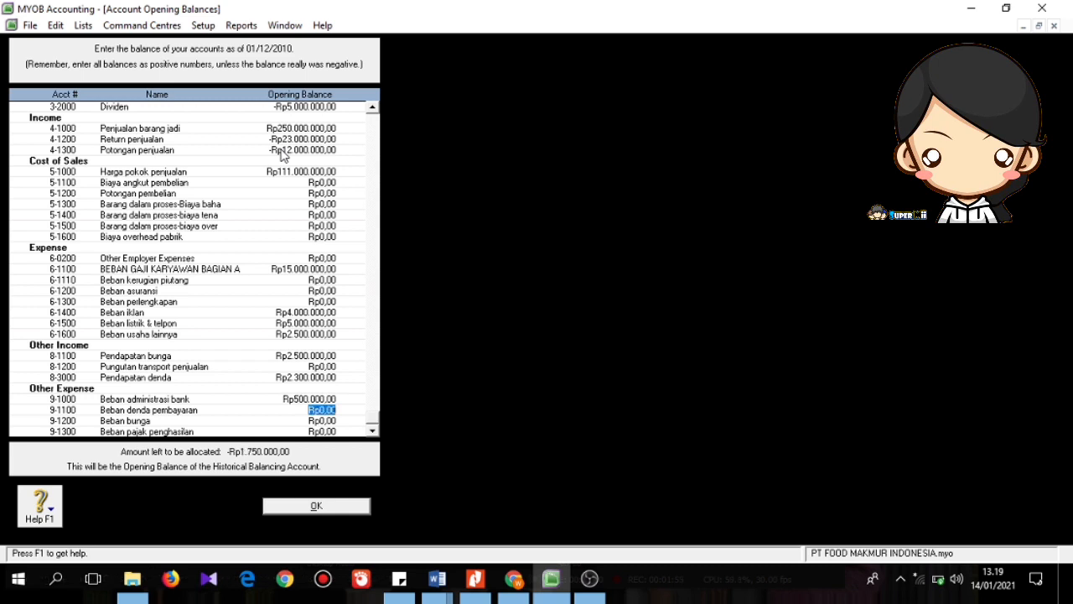
pyautogui.write('250000')
pyautogui.press('Tab')
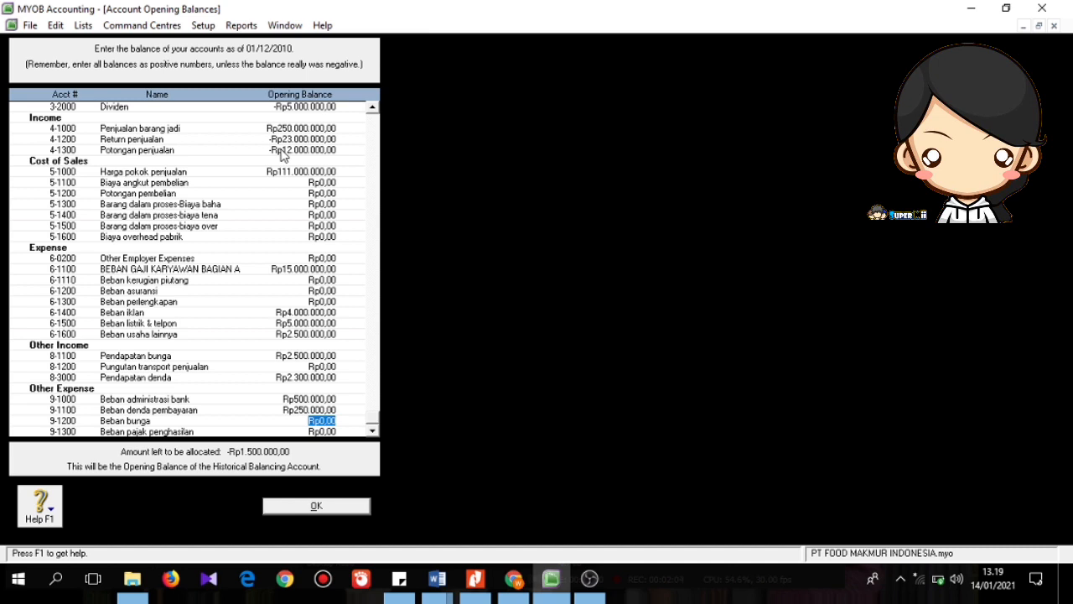
# - Set the opening balance of 9-1200 Beban bunga to Rp1.500.000 and accept the account opening balances
pyautogui.write('1500000')
pyautogui.press('Tab')
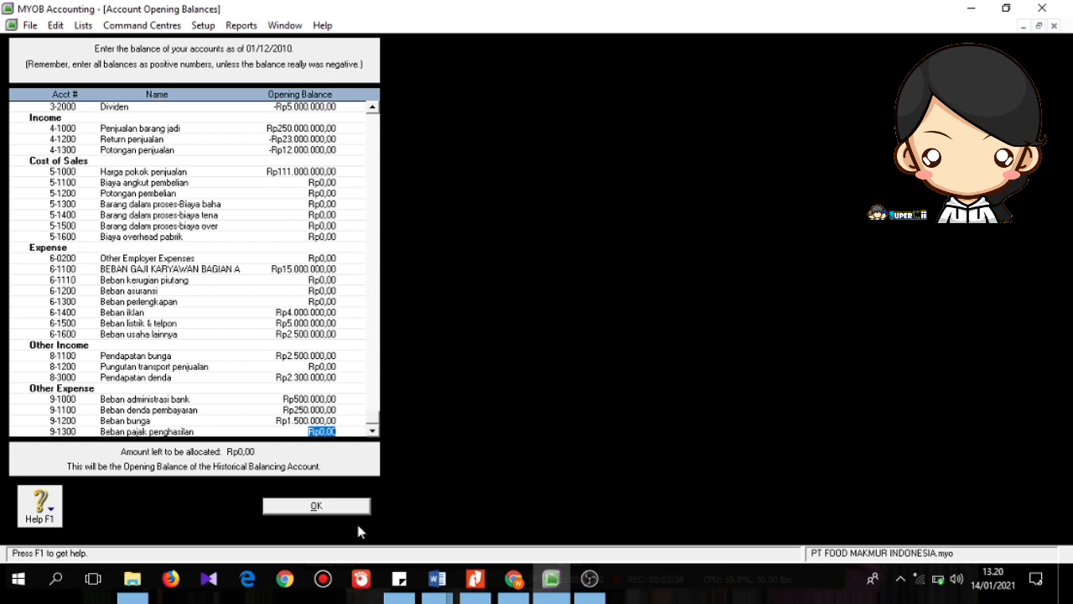
pyautogui.click(331, 507)
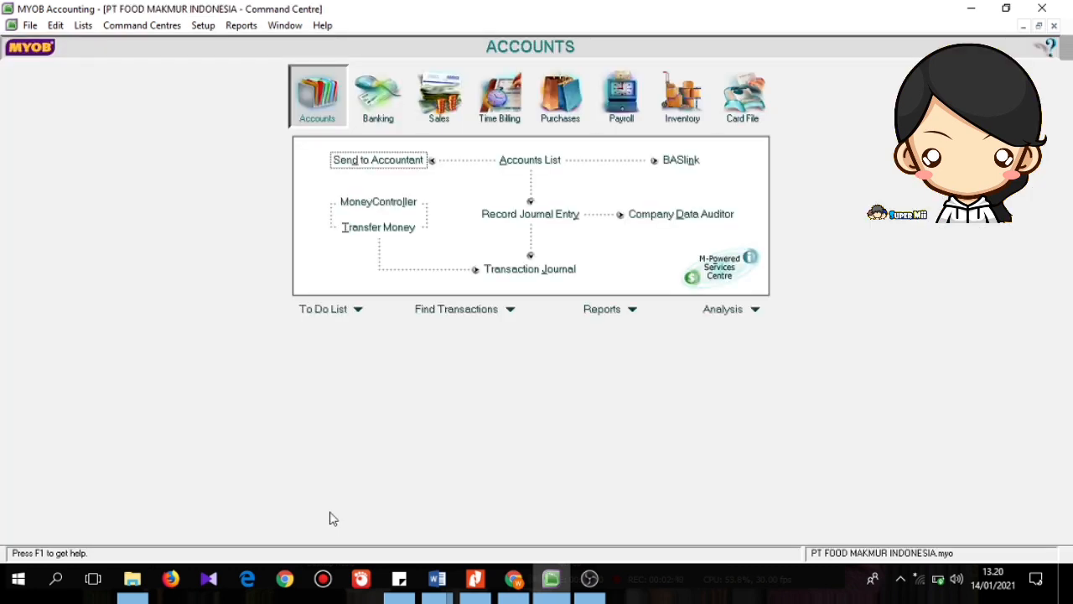